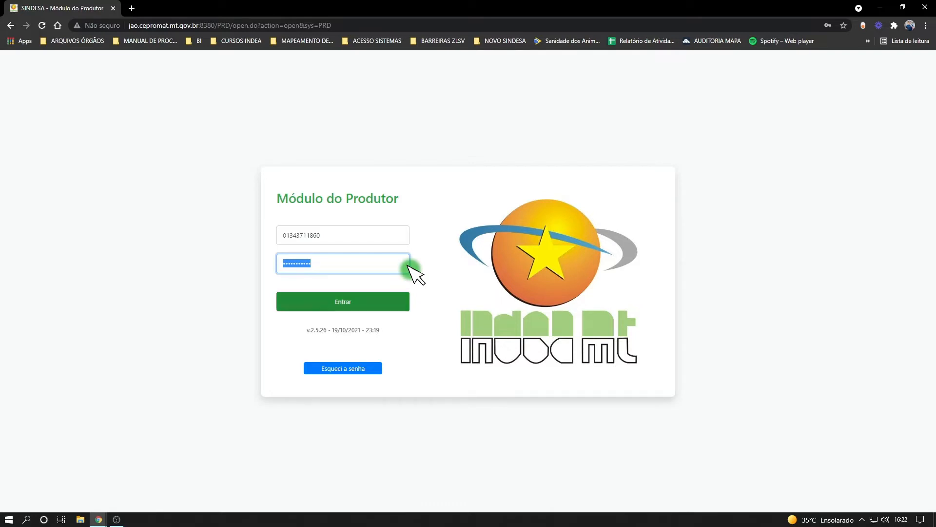
Step: Log in to the Módulo do Produtor with the filled-in credentials and open the Comunicação de Estoque de Rebanho list
click(409, 265)
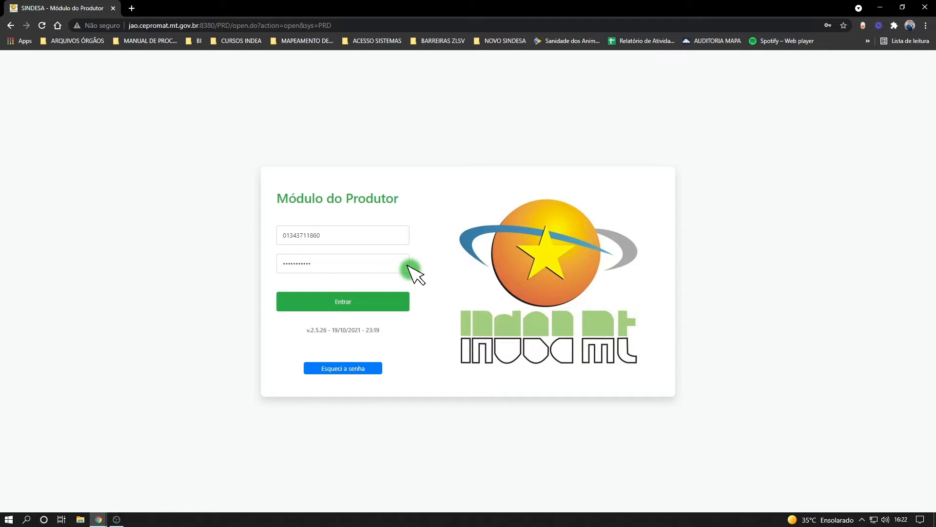
click(393, 303)
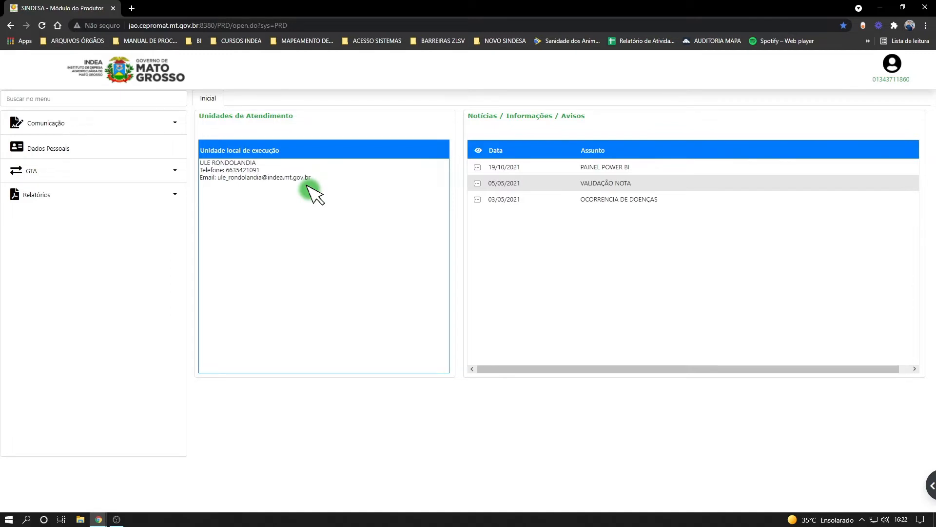
click(177, 124)
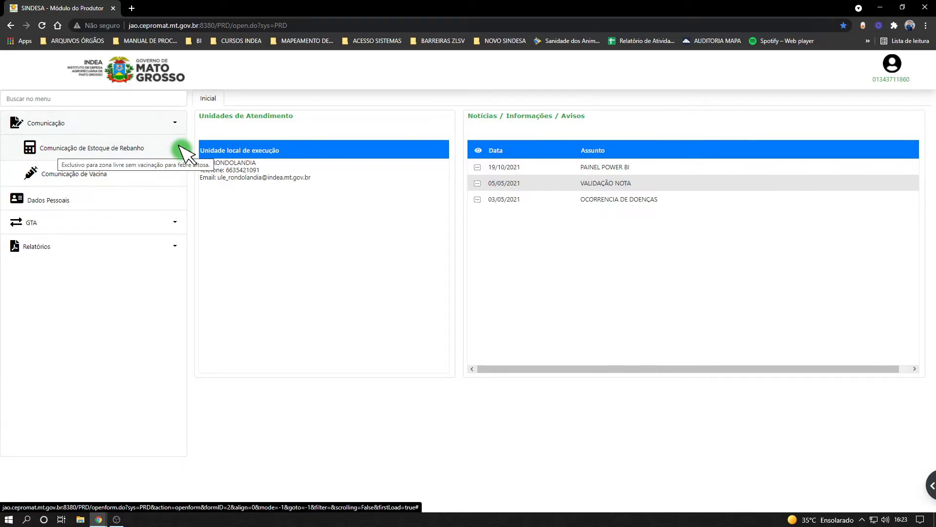
click(185, 176)
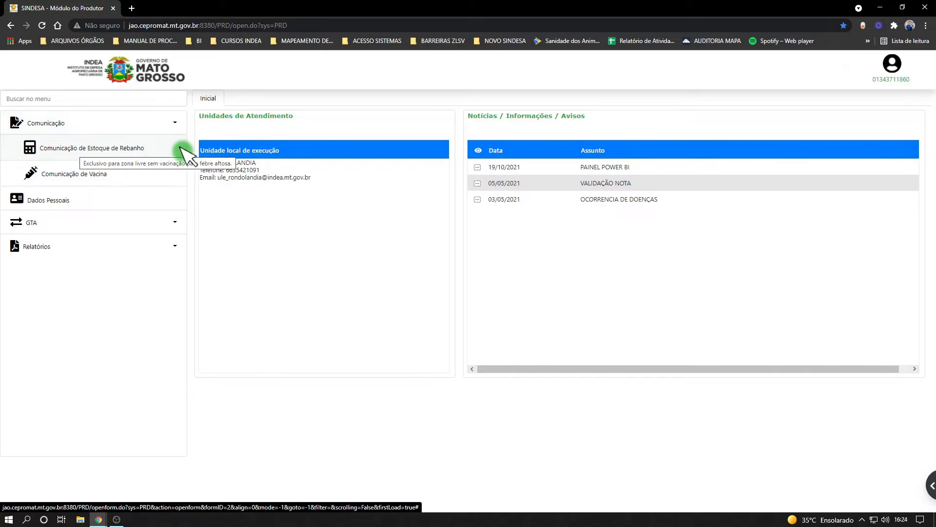
click(180, 148)
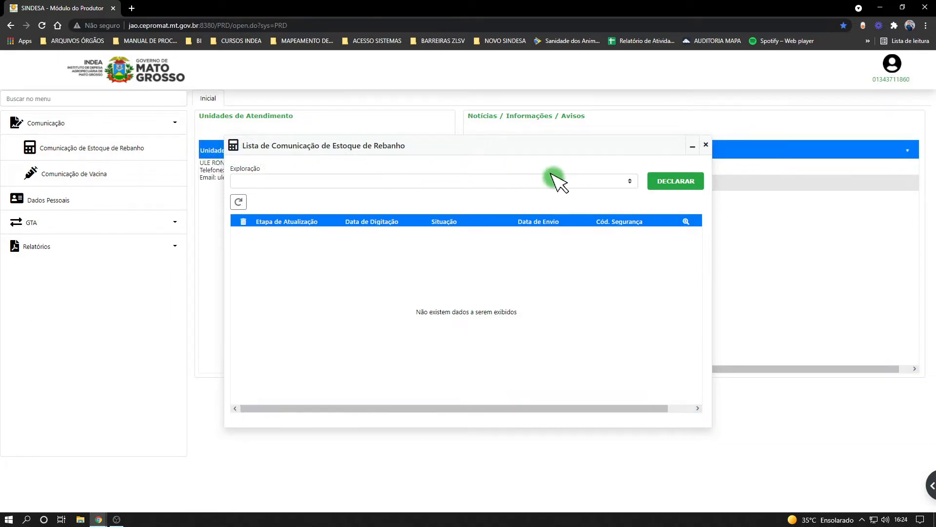
Step: Select the SITIO SAO MATEUS - RONDOLANDIA exploração and start its herd stock declaration, accepting the warning and dismissing the instructions
click(630, 182)
click(634, 209)
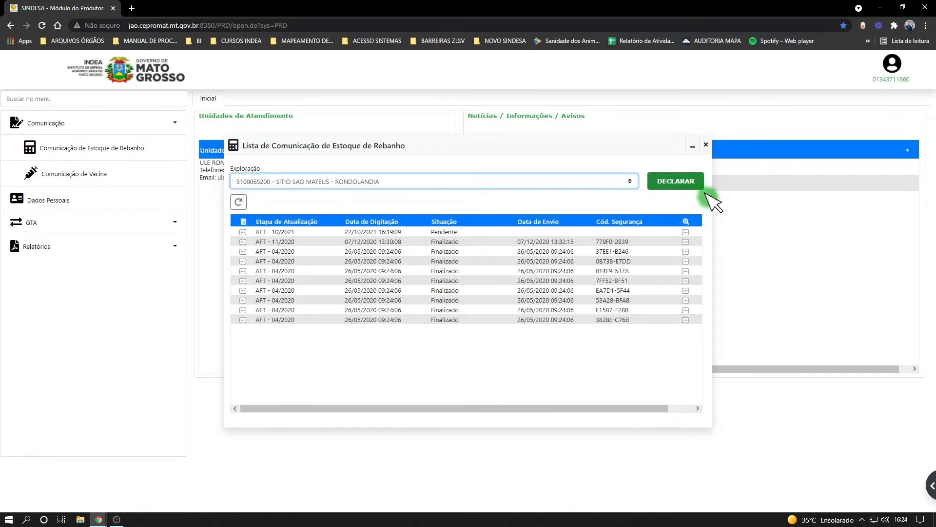
key(Tab)
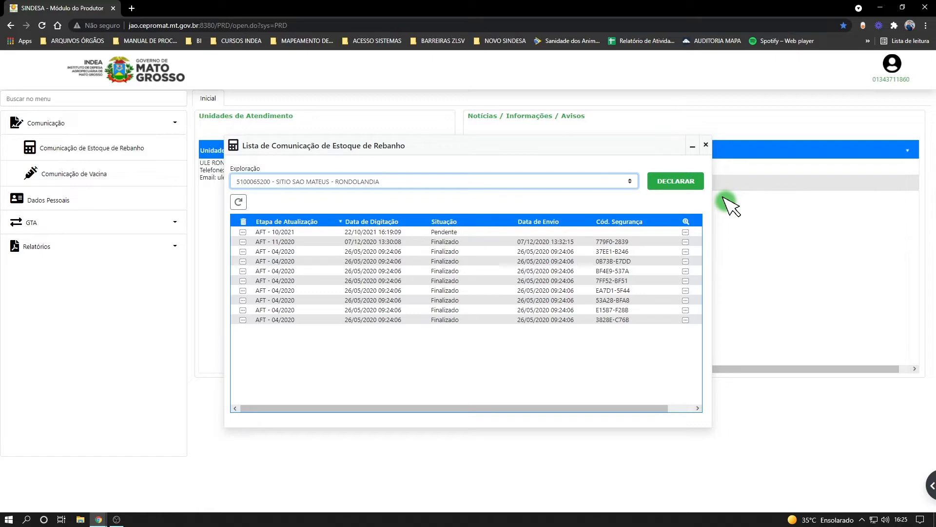
click(723, 197)
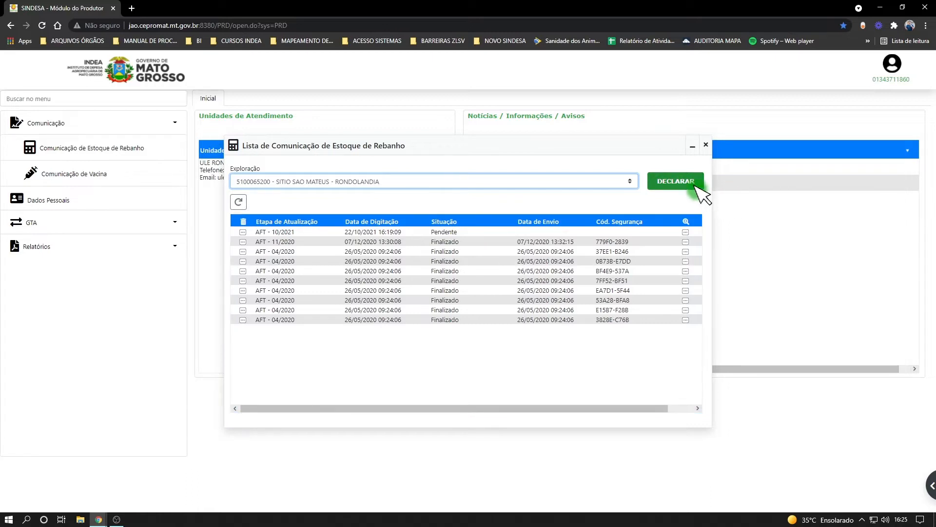
click(695, 185)
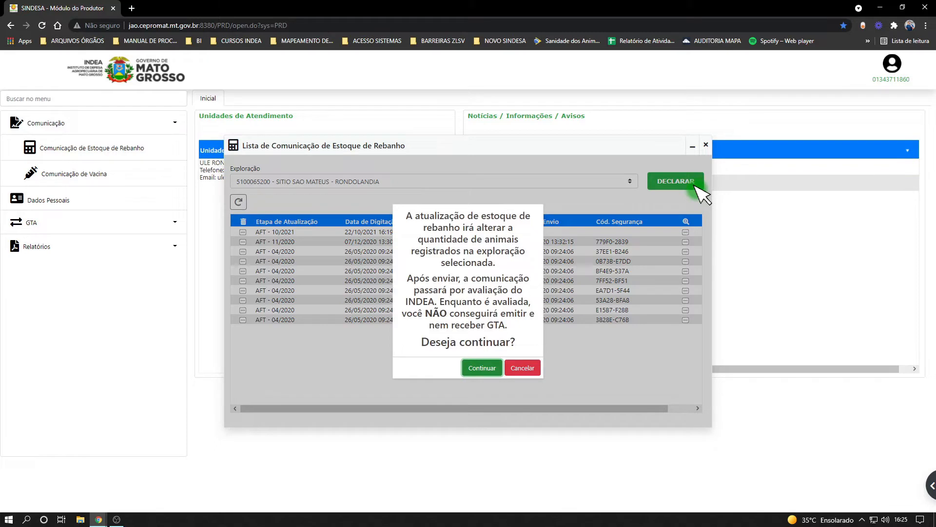
click(485, 371)
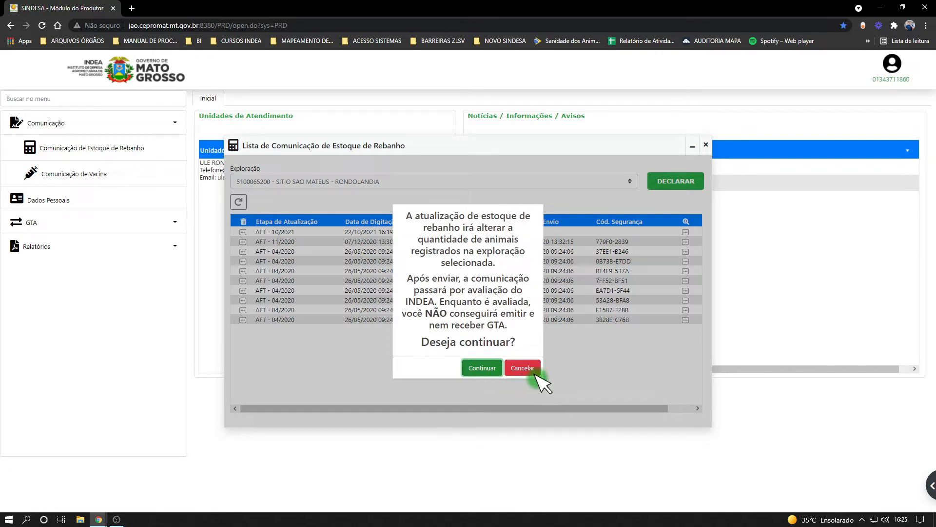
click(487, 369)
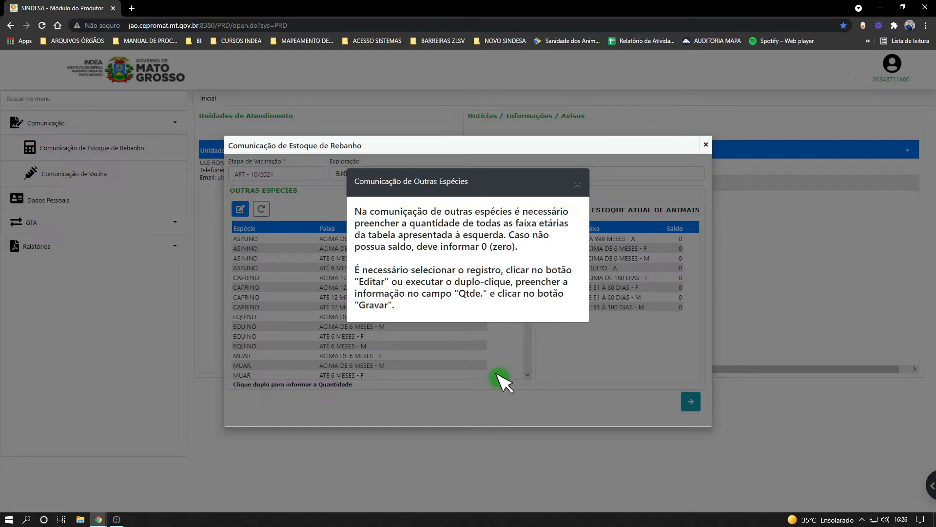
click(502, 380)
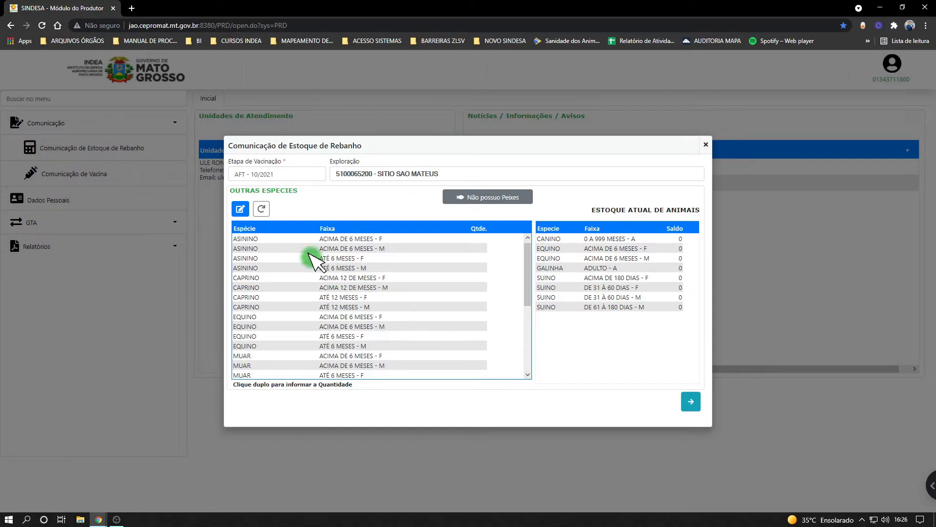
Step: Record a quantity of 0 for the ASININO ACIMA DE 6 MESES rows, both F and M, in the other-species table
click(246, 213)
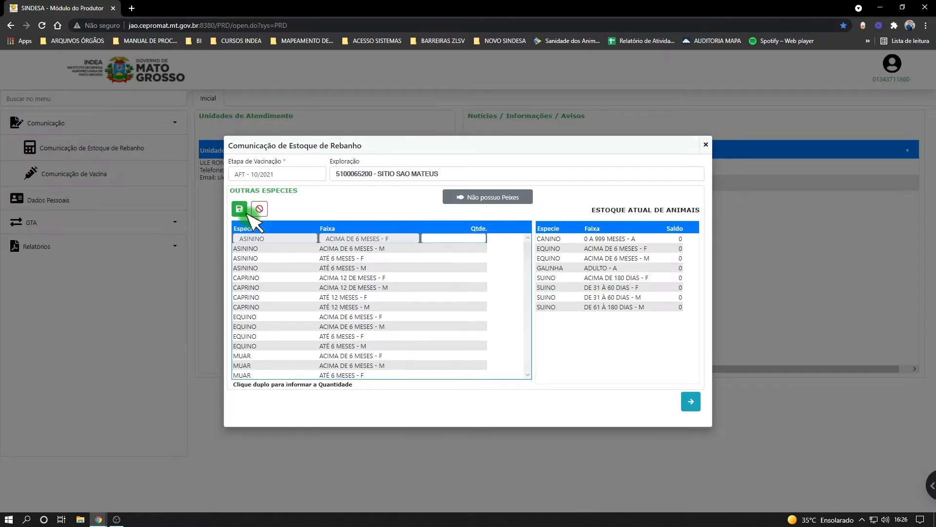
key(Down)
key(Down)
key(Return)
click(240, 210)
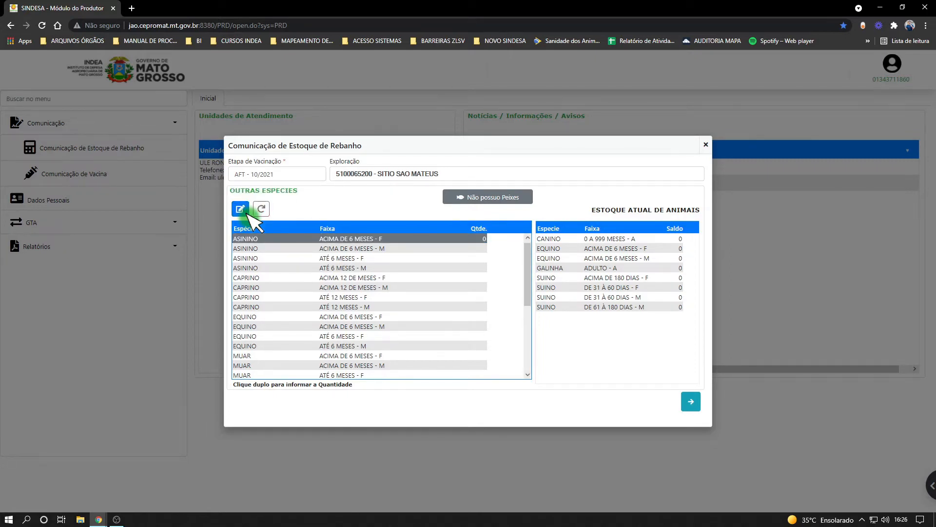
double_click(483, 249)
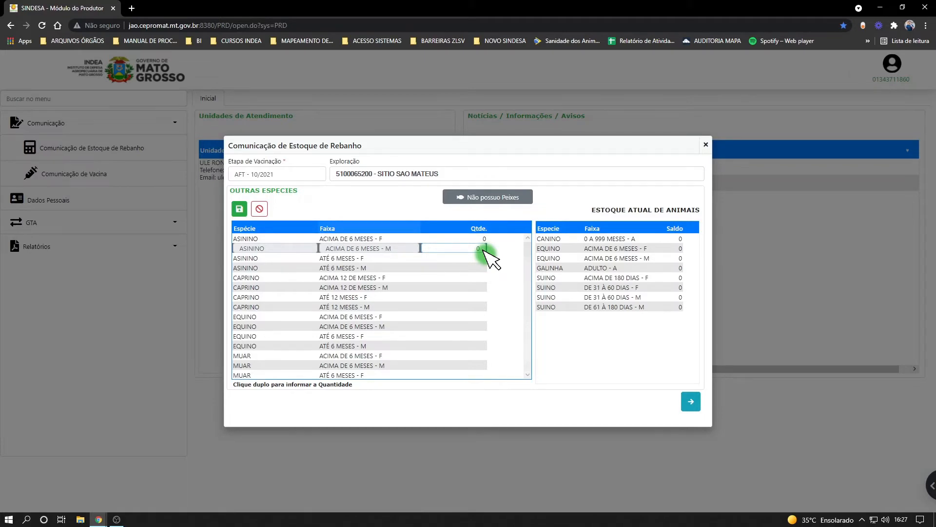
click(240, 208)
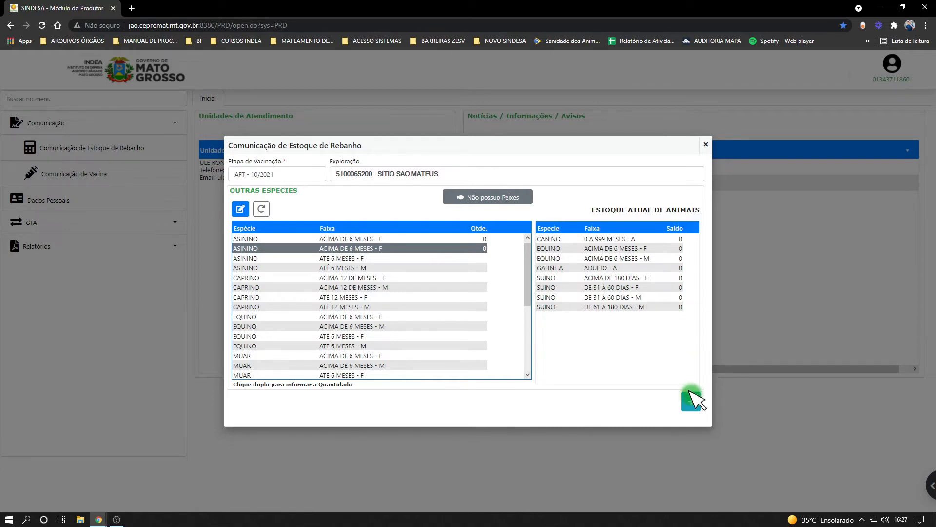
Step: Try to advance and complete the missing quantities, with 0 for CAPRINO ACIMA 12 DE MESES - F and 1 for SUINO DE 61 À 180 DIAS - M
click(690, 409)
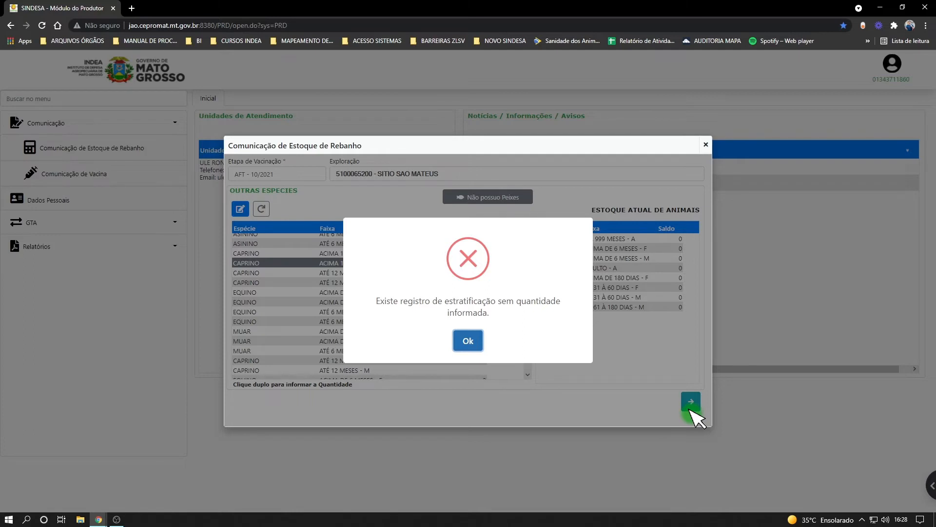
click(479, 347)
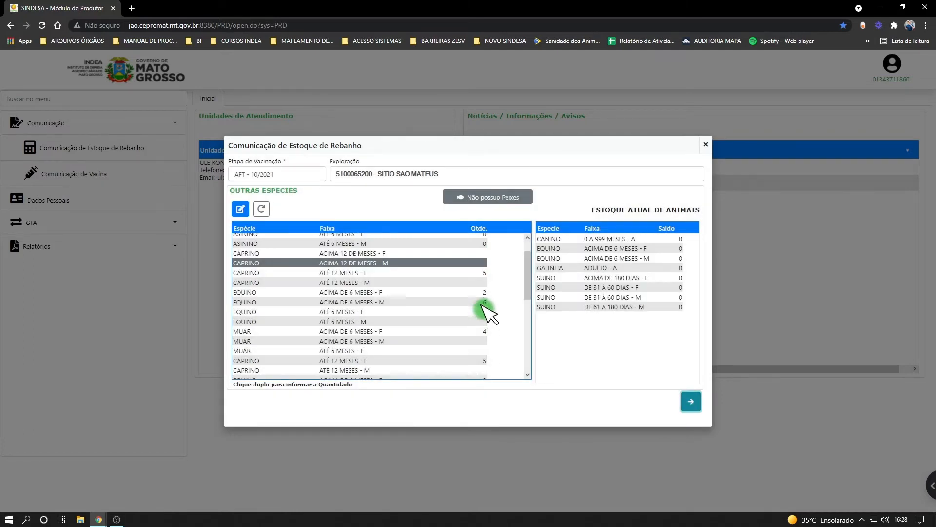
click(485, 253)
double_click(486, 252)
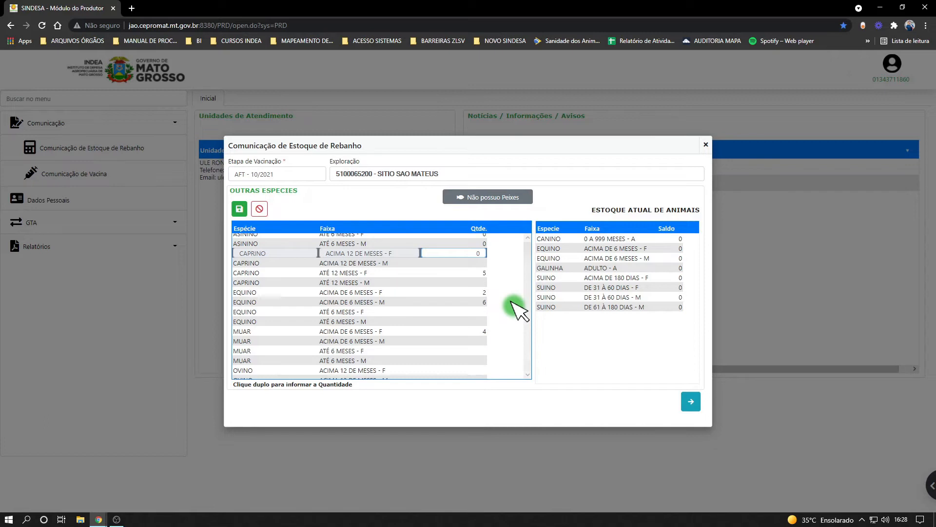
scroll(464, 291, down, 3)
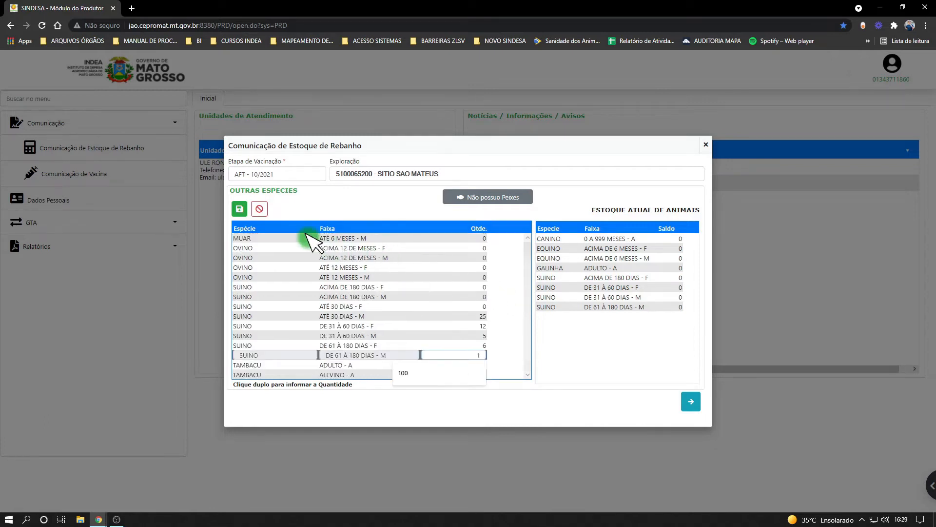
click(239, 209)
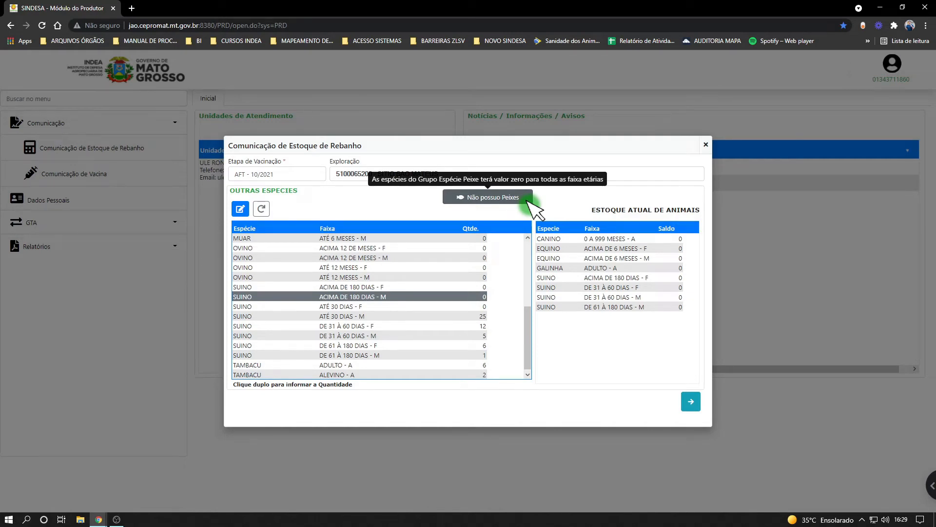
Step: Declare that the property has no fish, zeroing all fish age groups, and proceed to the Comunicação de Morte stage
click(531, 201)
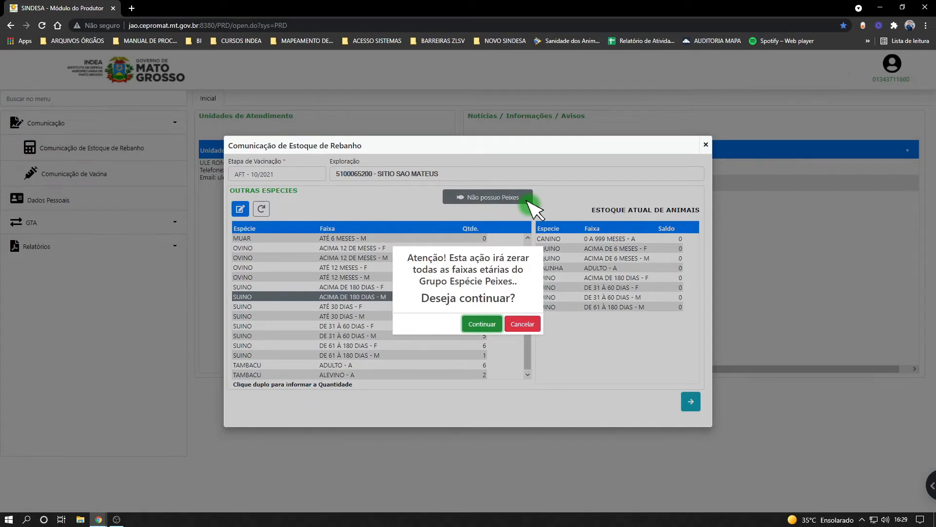
click(500, 327)
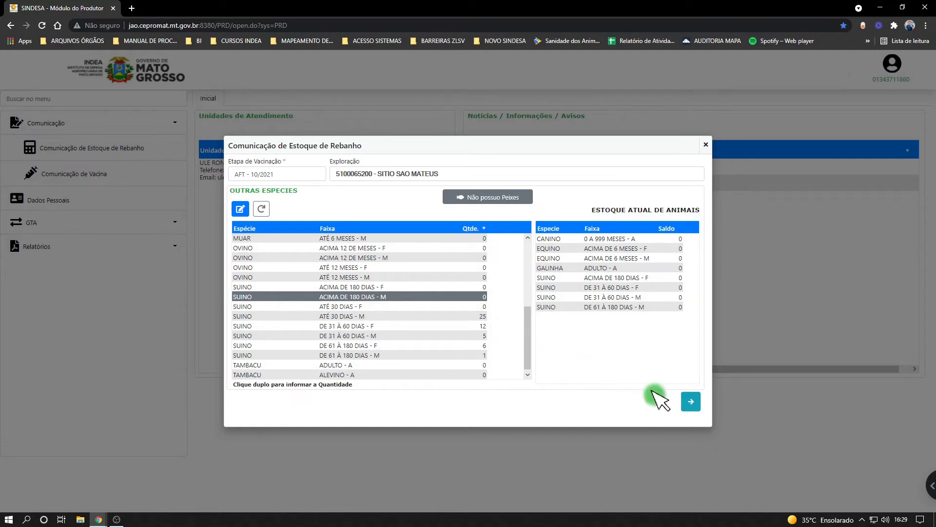
click(696, 409)
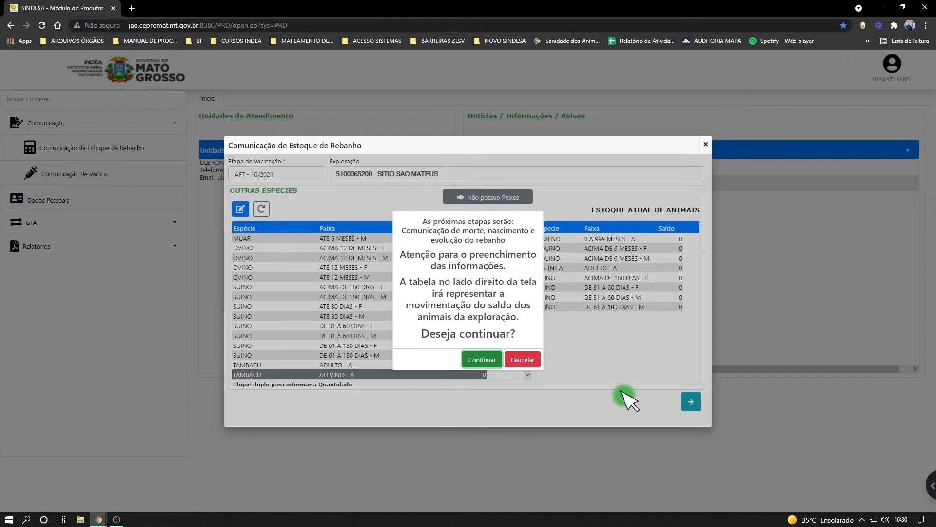
click(497, 363)
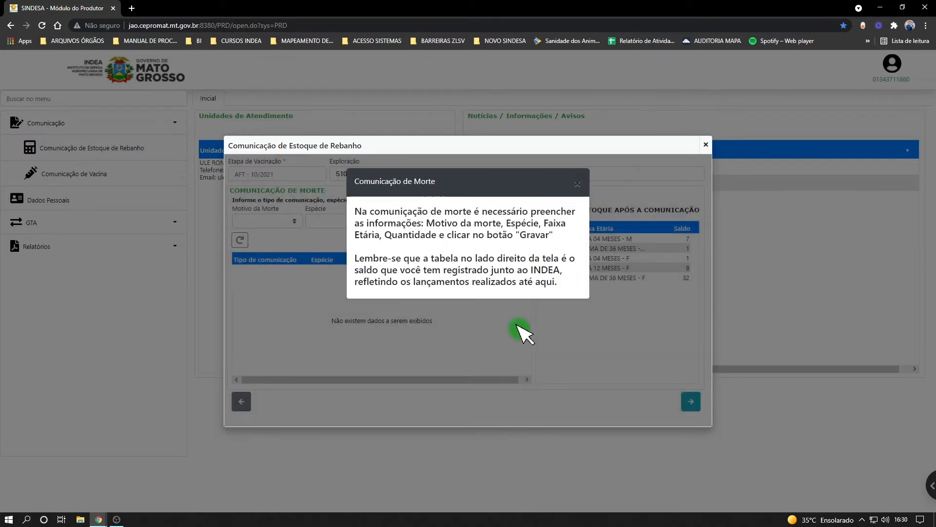
click(580, 184)
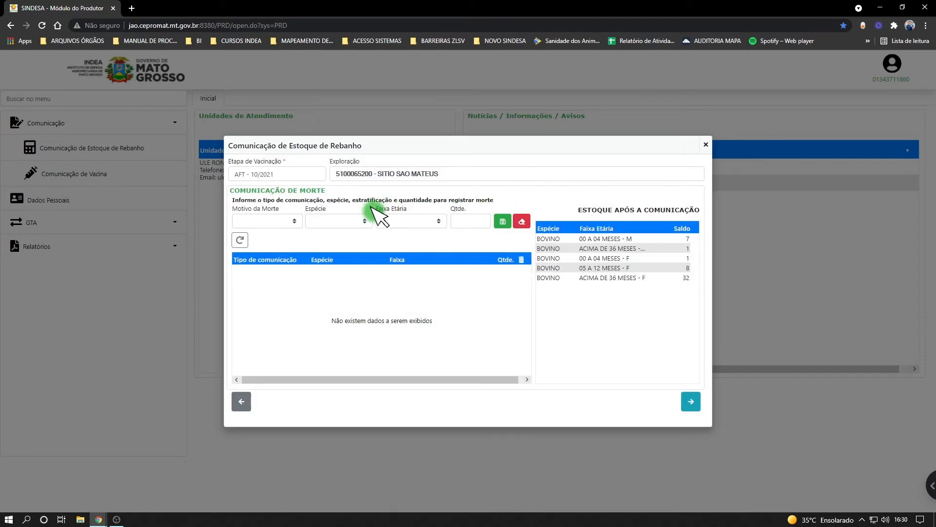
Step: Register the death of 1 BOVINO in the ACIMA DE 36 MESES - F age group with CONSUMO as the reason
click(296, 219)
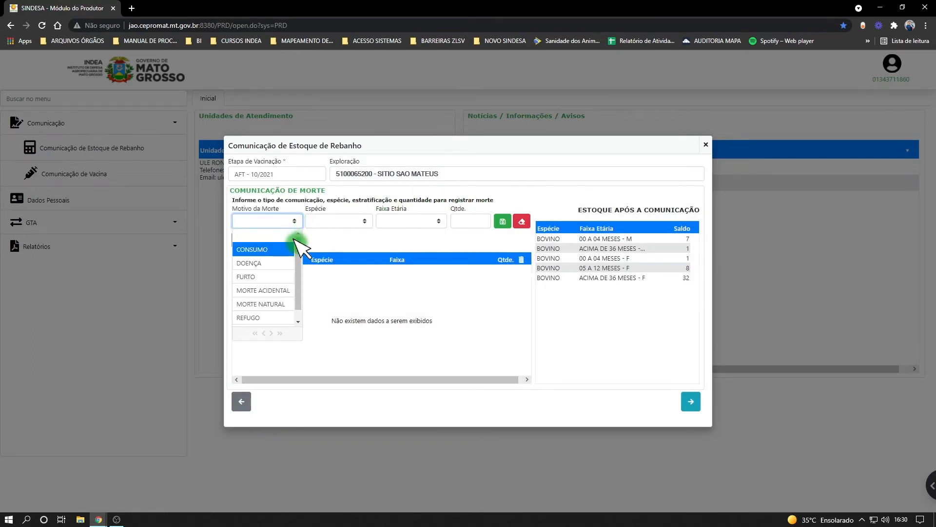
click(294, 248)
click(365, 222)
click(368, 242)
click(438, 222)
scroll(440, 283, down, 3)
click(429, 295)
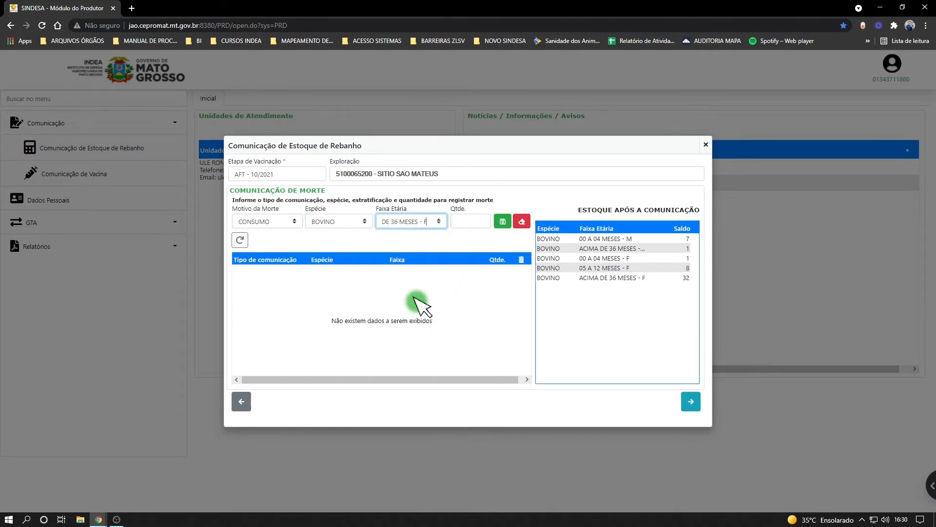
click(486, 224)
text(1)
click(504, 223)
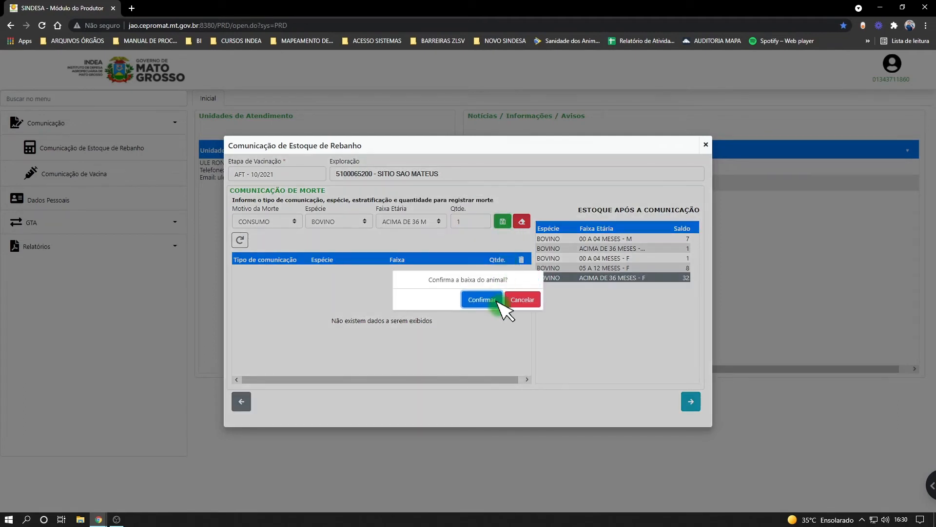
click(498, 301)
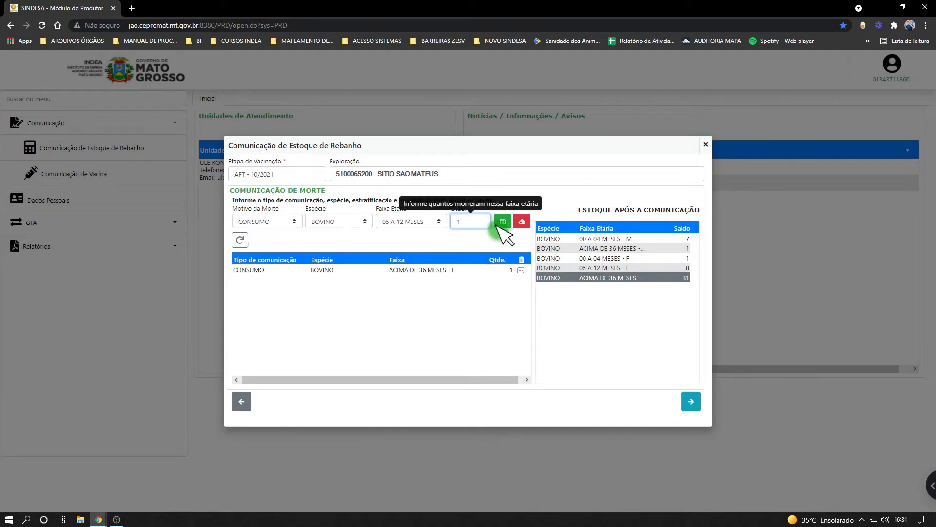
Step: Try to register the death of 1 BOVINO in the 05 A 12 MESES age group with CONSUMO as the reason
click(502, 223)
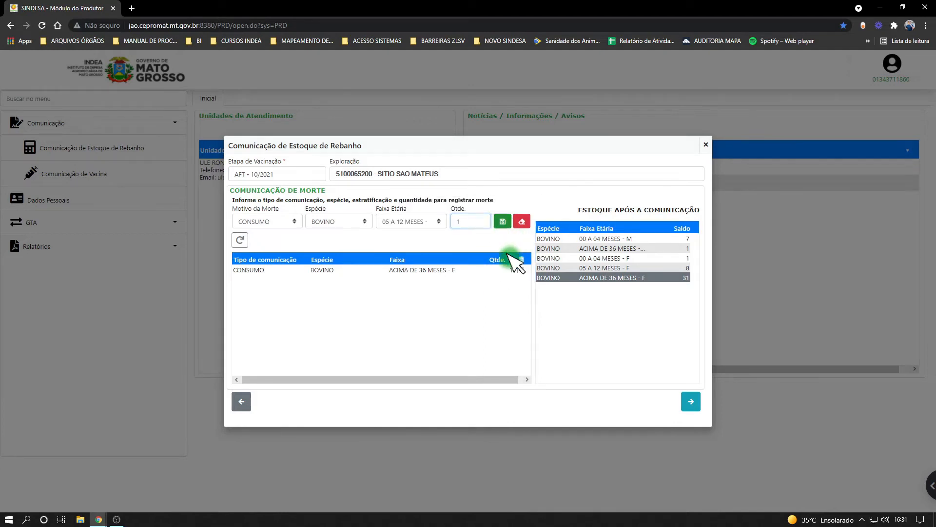
click(501, 306)
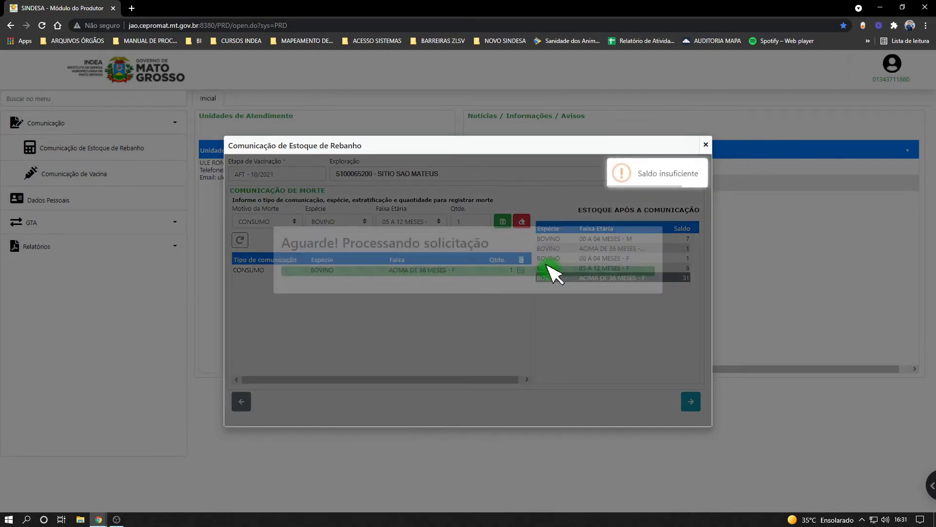
drag(638, 173, 701, 182)
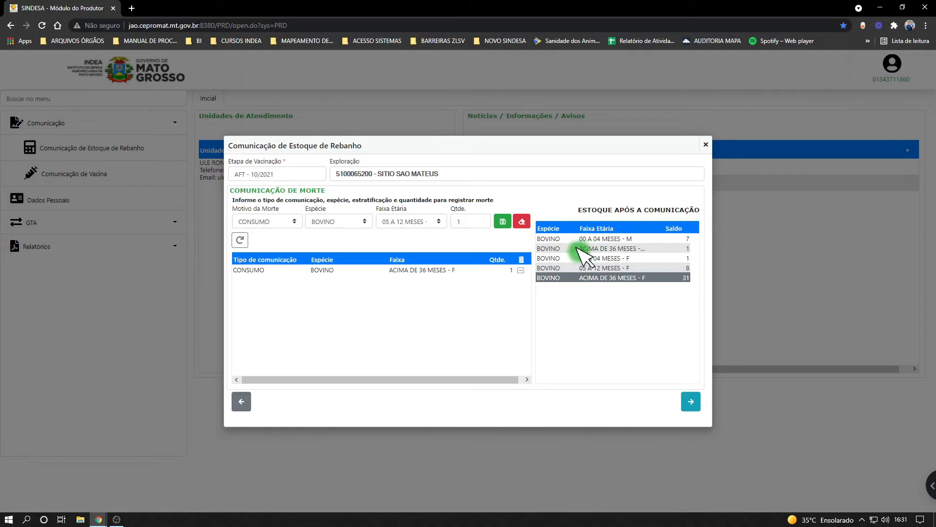
Step: Remove the CONSUMO death entry for BOVINO ACIMA DE 36 MESES - F and confirm the removal
click(522, 268)
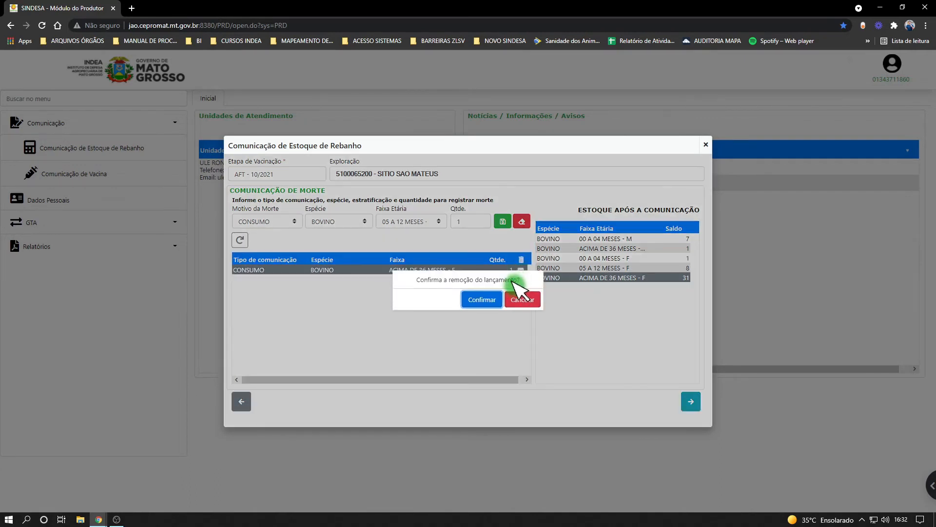
click(498, 305)
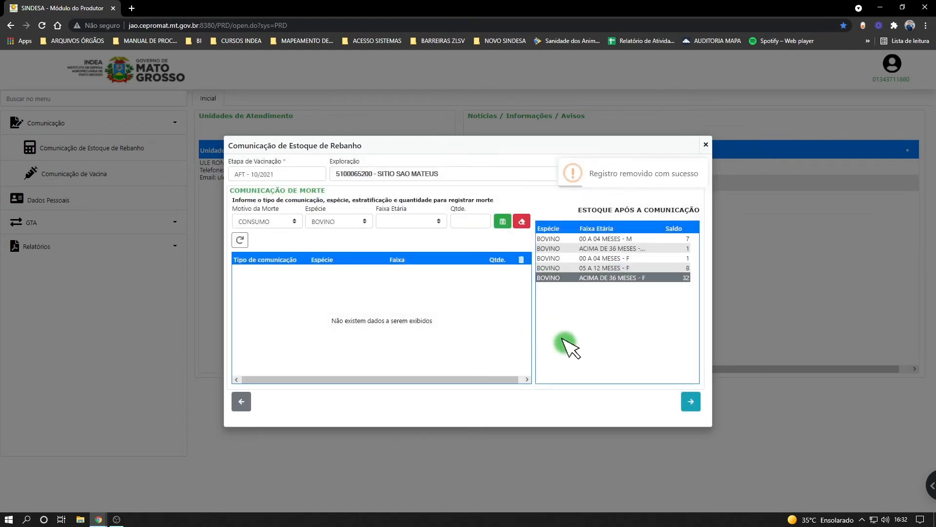
Step: Proceed to the Comunicação de Nascimento stage, dismiss its instructions and set Qtd. Matrizes to 31
click(695, 408)
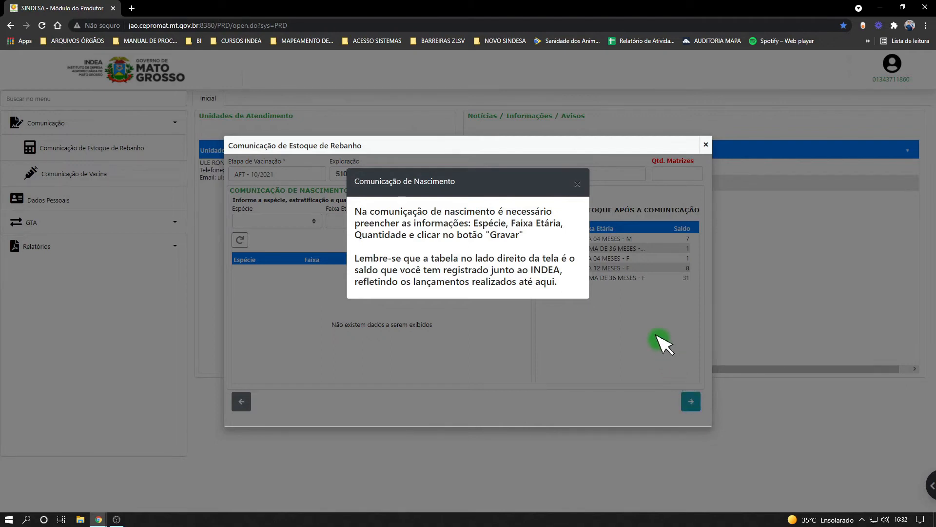
click(578, 185)
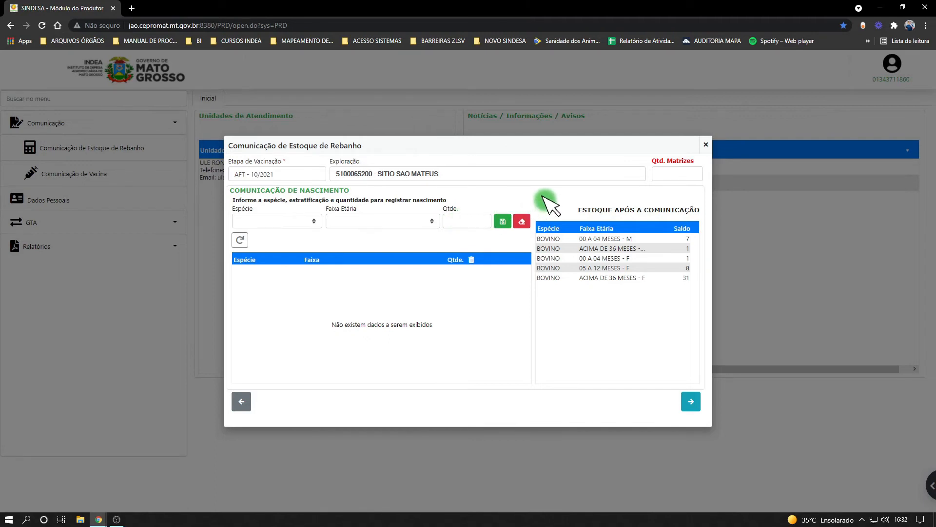
click(665, 171)
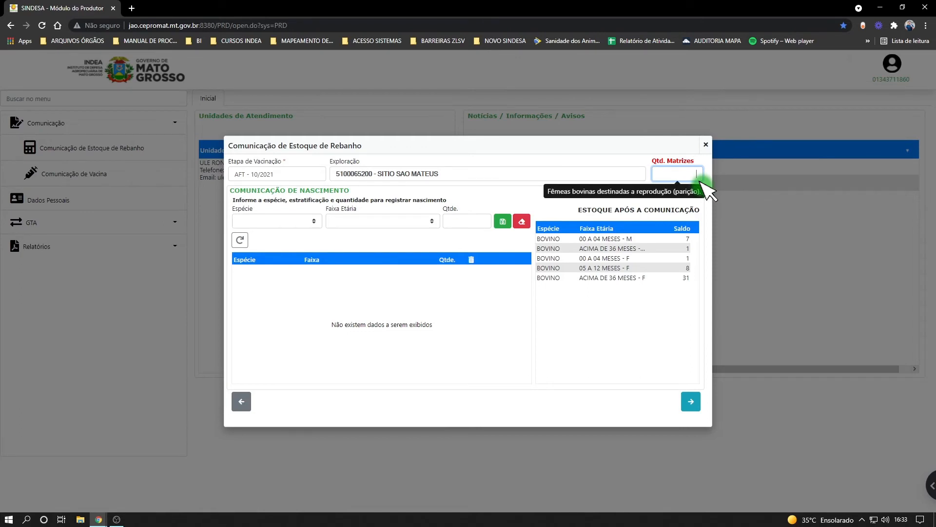
text(31)
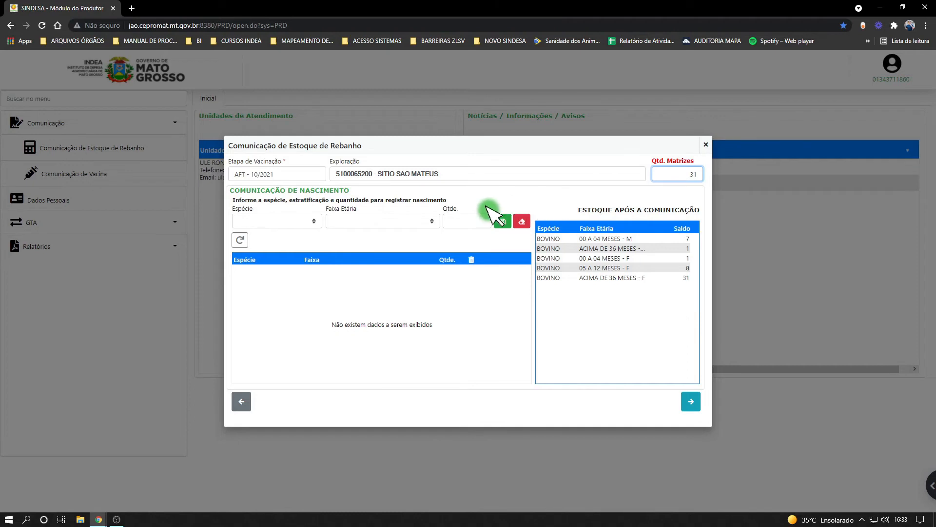
Step: Register the birth of 15 BOVINO in the 00 A 04 MESES - F age group and confirm it
click(312, 224)
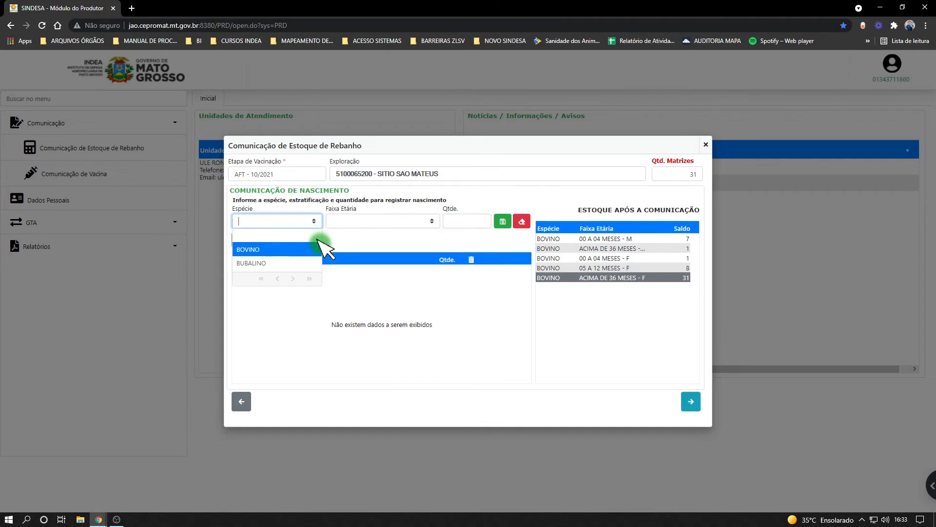
click(318, 244)
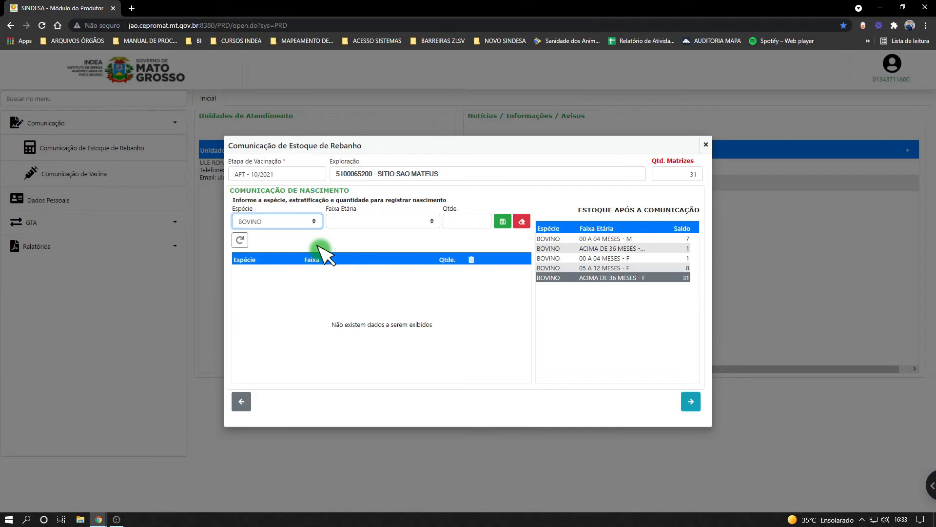
click(432, 221)
click(437, 249)
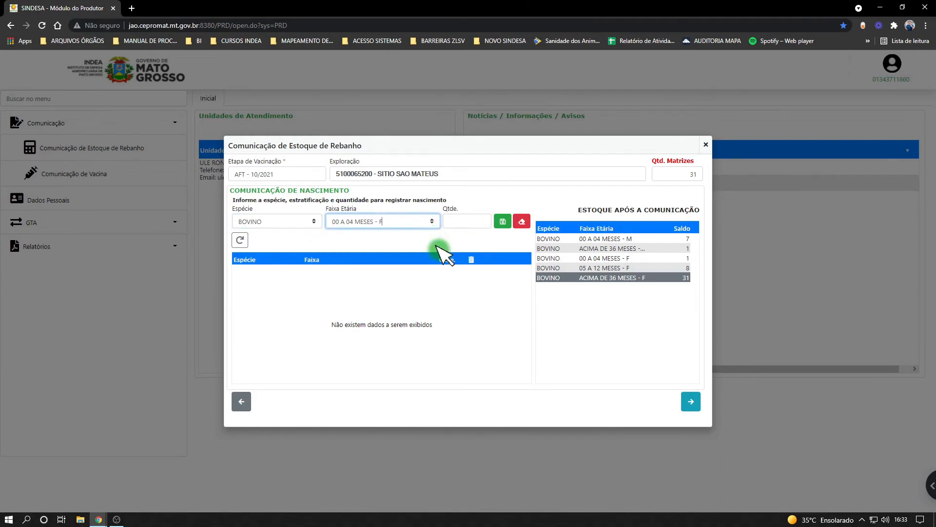
click(485, 224)
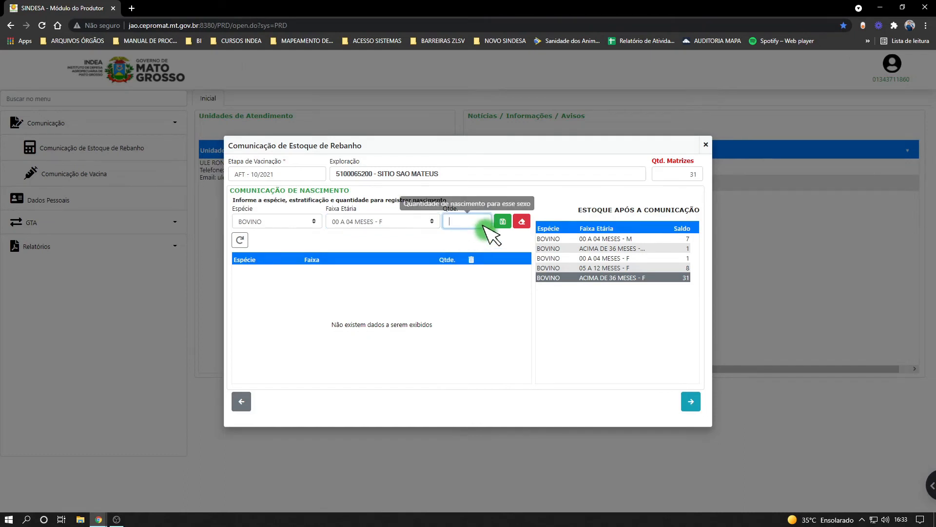
text(15)
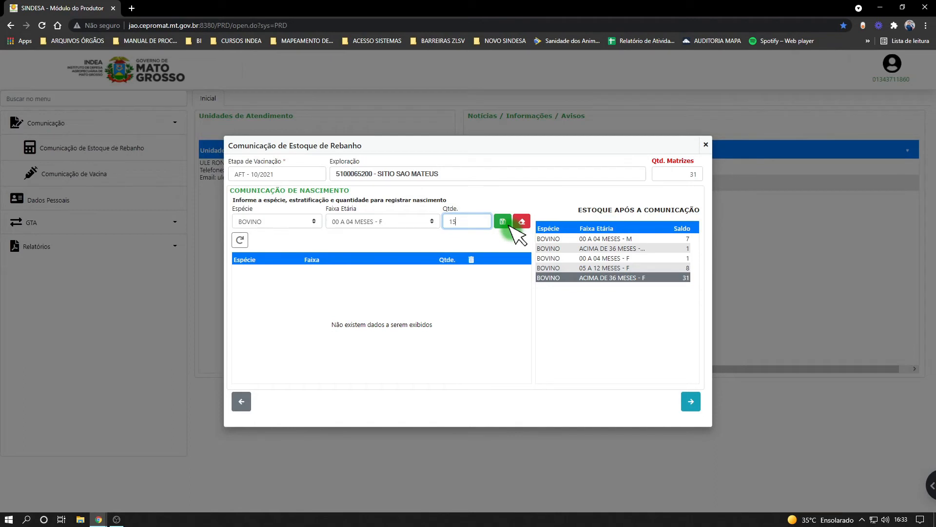
click(509, 224)
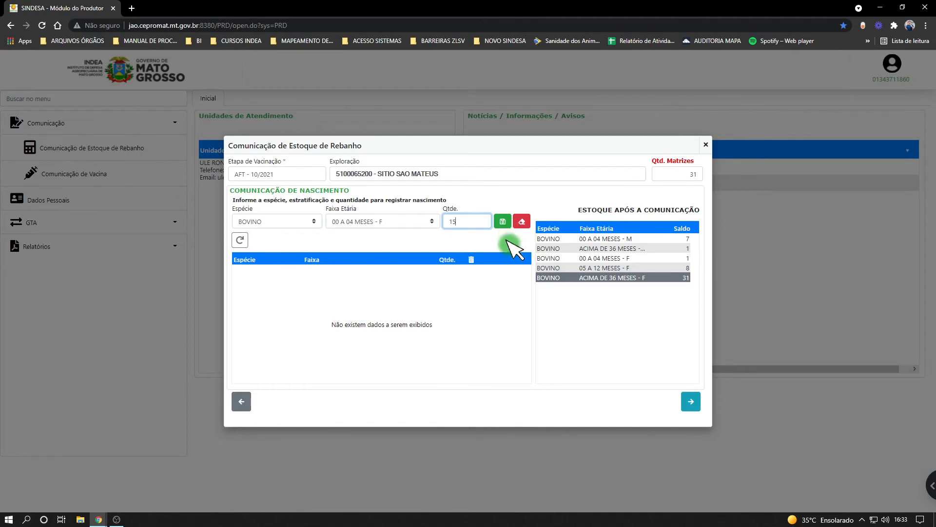
click(498, 301)
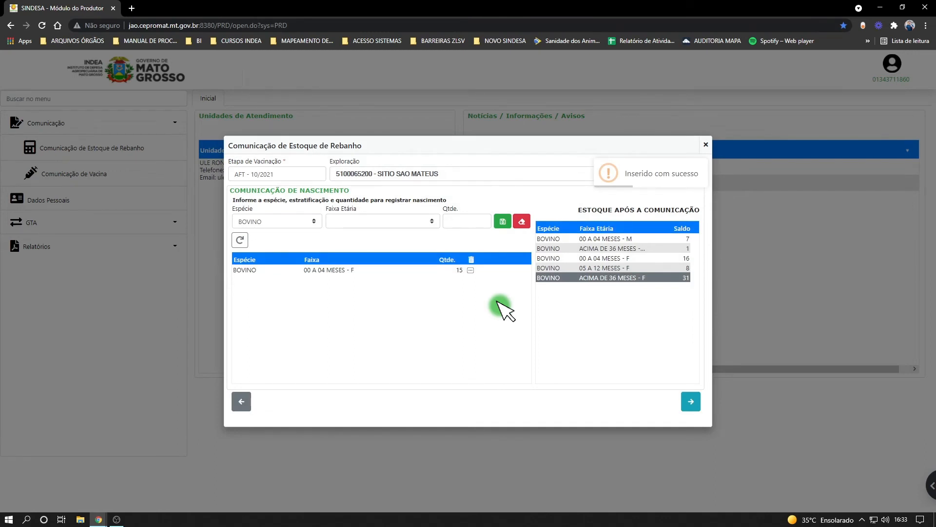
Step: Register the birth of 15 BOVINO in the 00 A 04 MESES - M age group and confirm it
click(435, 222)
click(436, 249)
click(485, 225)
text(15)
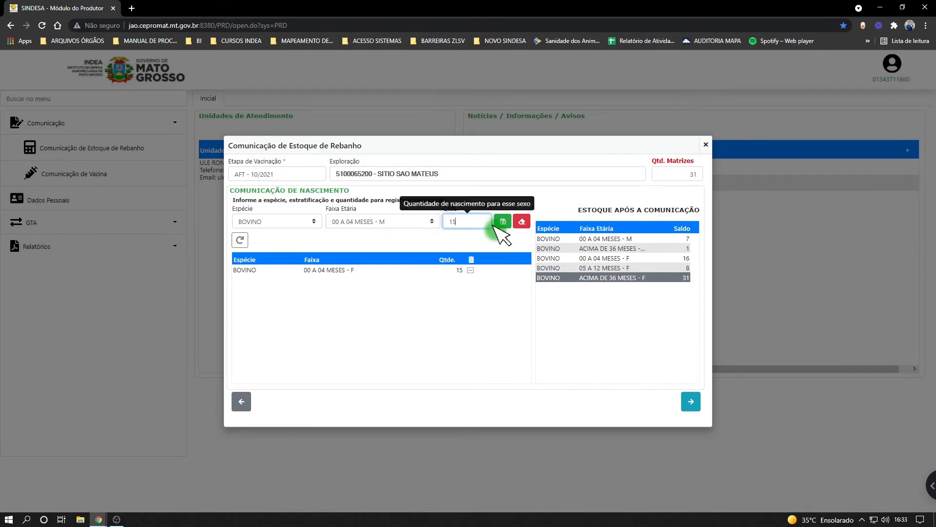
click(503, 221)
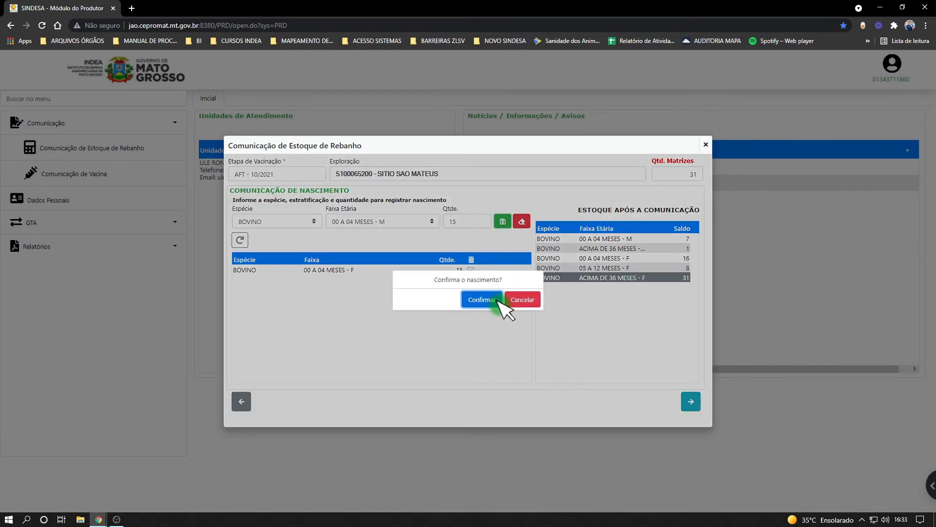
click(498, 300)
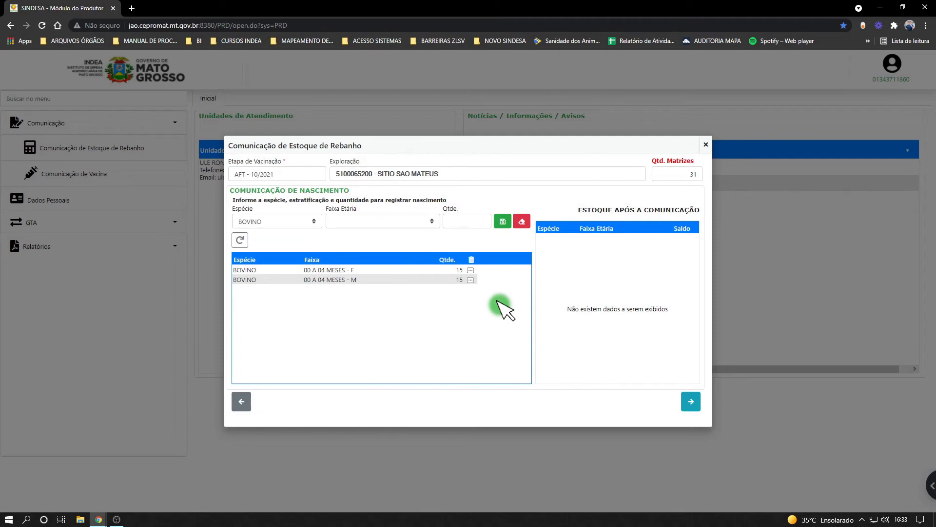
click(471, 260)
click(497, 305)
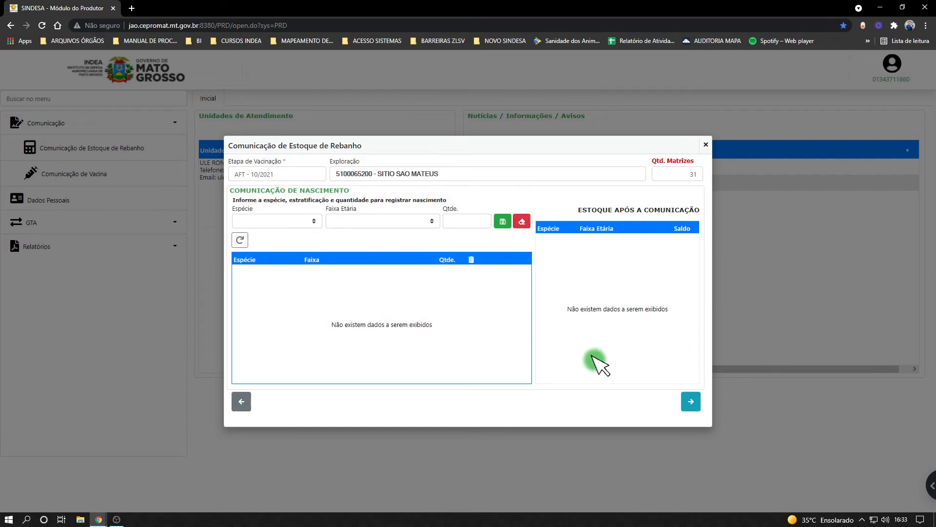
Step: Proceed to the Comunicação de Evolução stage and register the evolution of 10 BOVINO from the 00 A 04 MESES - F age group
click(696, 409)
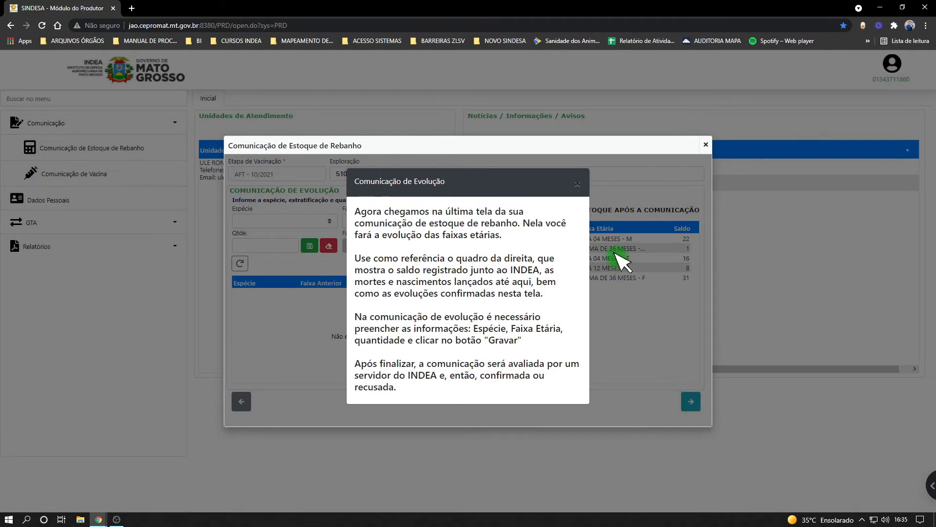
click(578, 185)
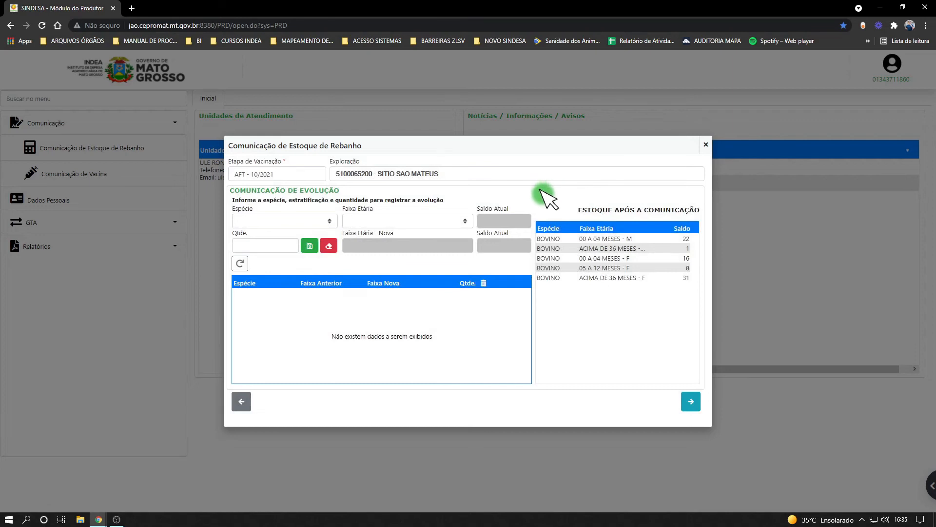
click(329, 221)
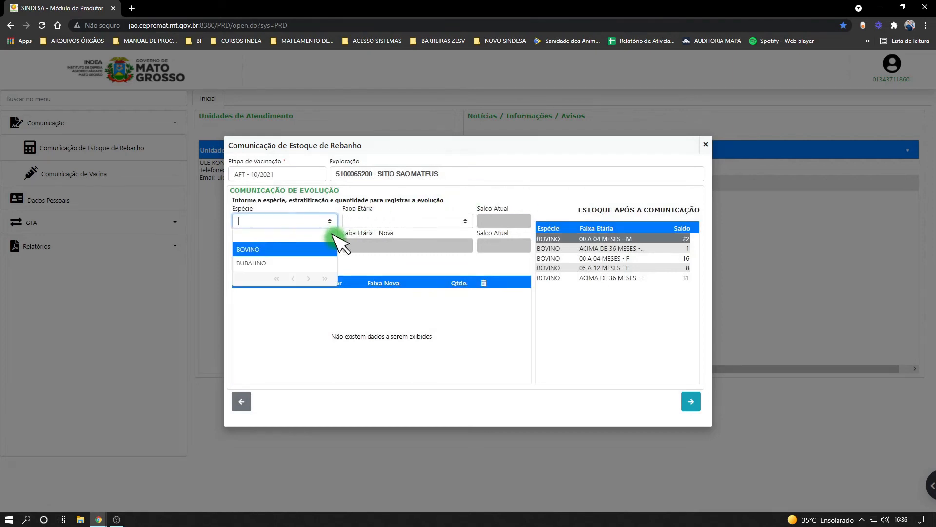
click(337, 247)
click(454, 222)
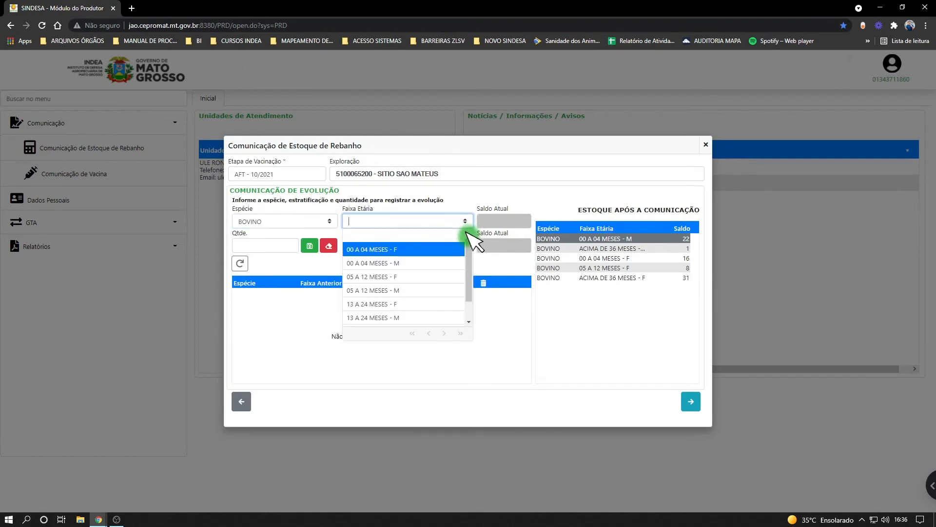
click(363, 250)
click(291, 249)
text(10)
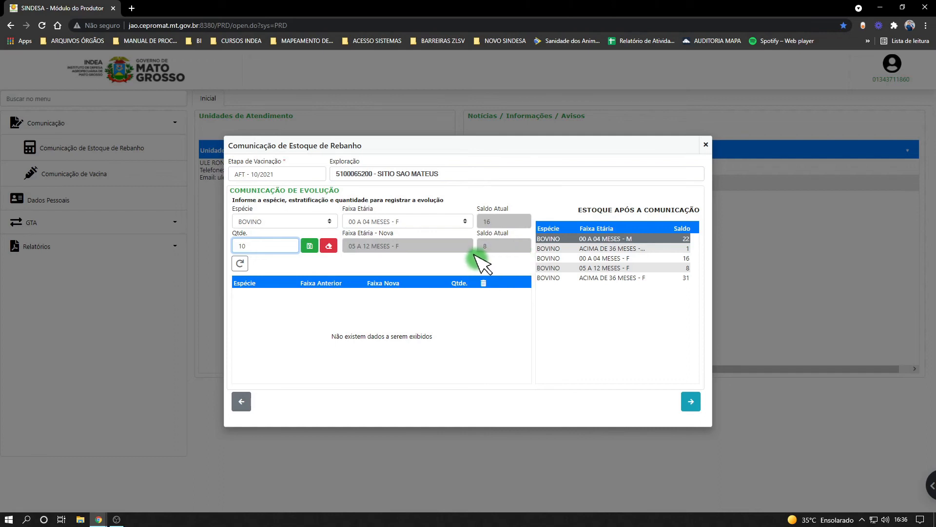
click(310, 246)
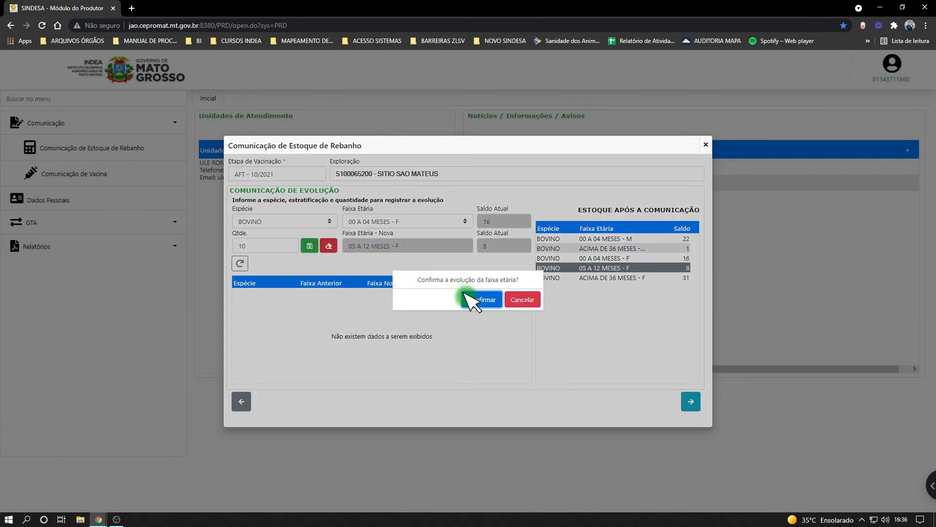
click(498, 299)
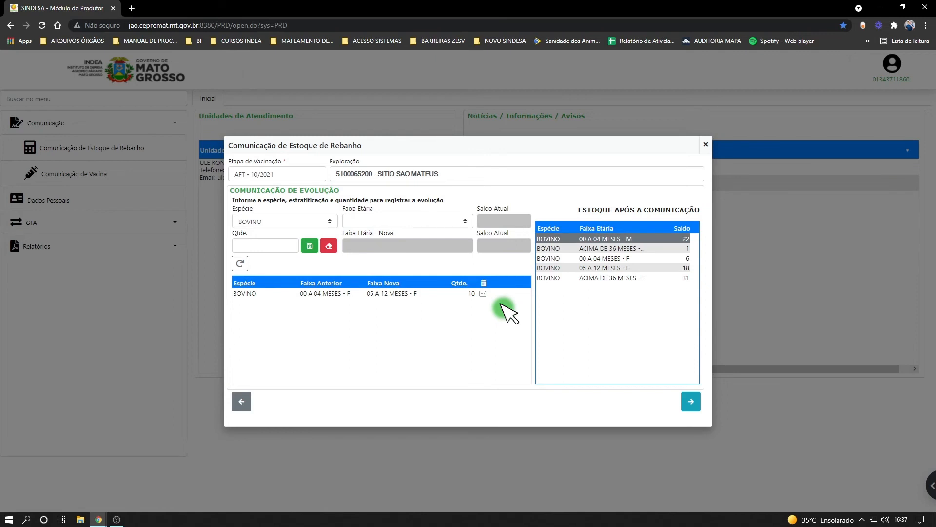
Step: Register the evolution of 12 BOVINO from the 00 A 04 MESES - M age group and confirm it
click(408, 222)
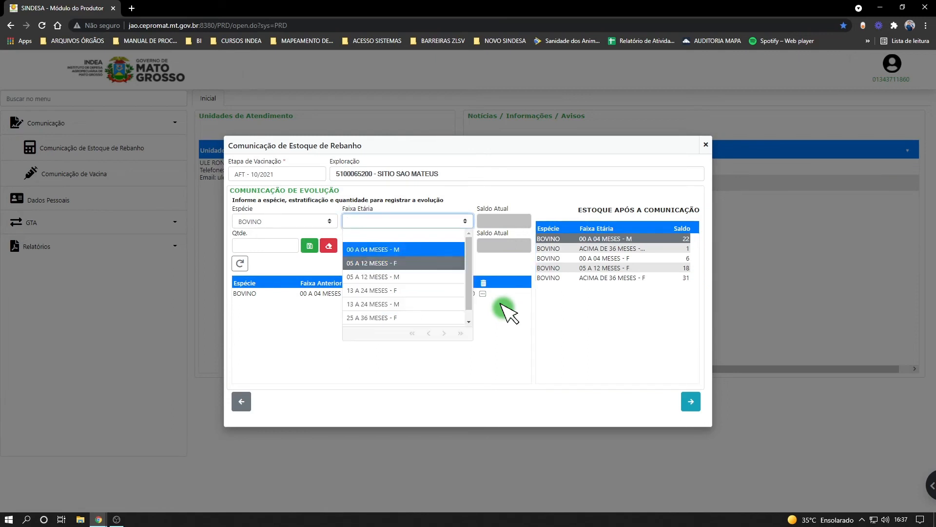
click(404, 249)
key(Tab)
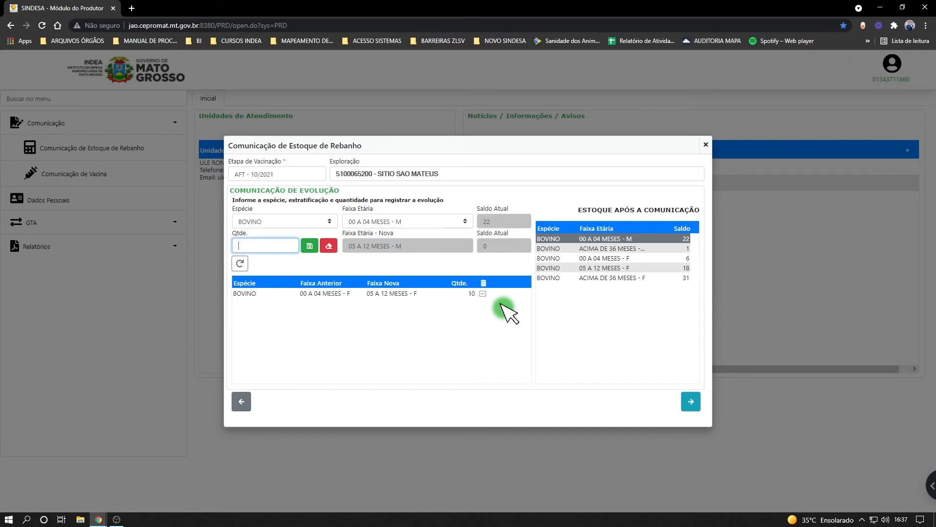
text(12)
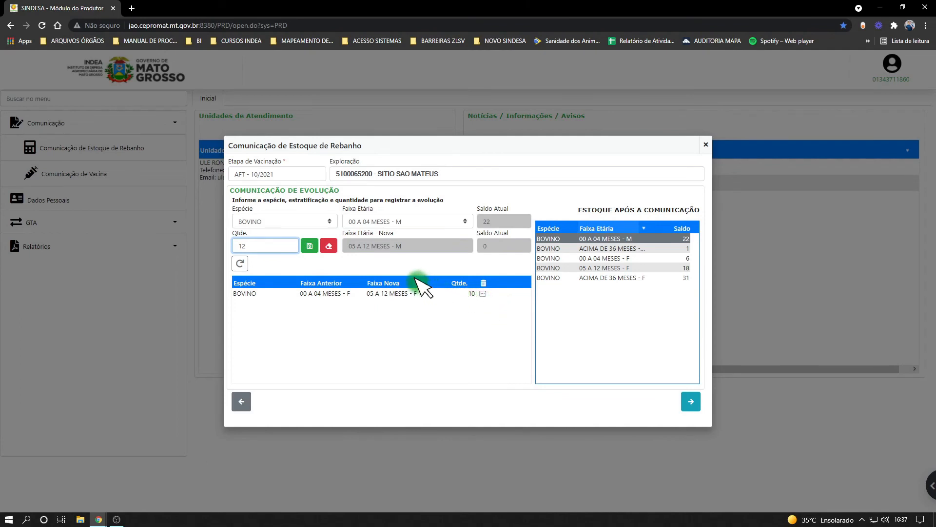
click(310, 245)
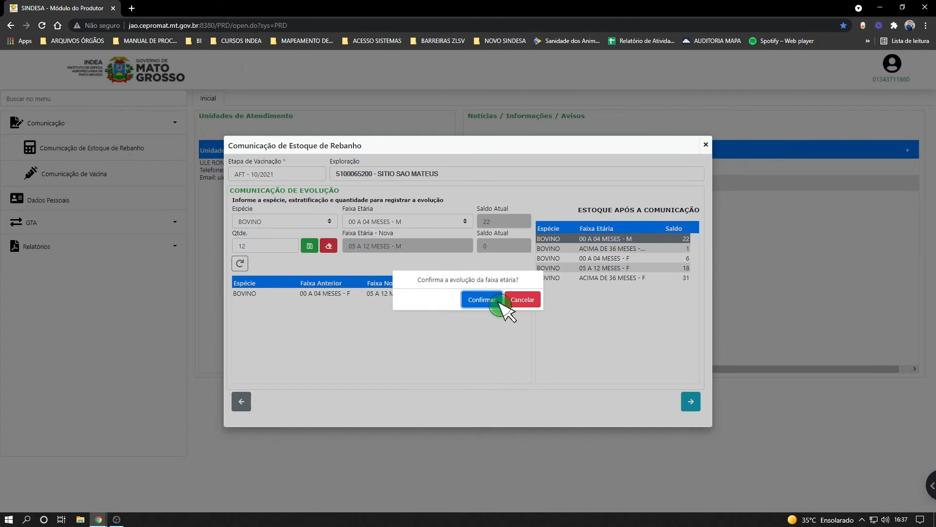
click(500, 301)
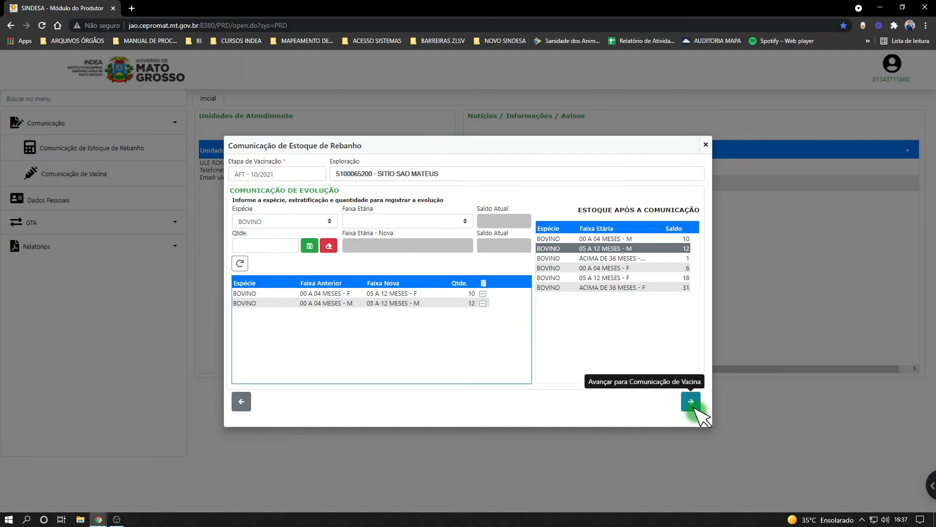
Step: Proceed to the communication's finalization stage and review the births, deaths and evolutions in the Conferência report, closing it when done
click(691, 401)
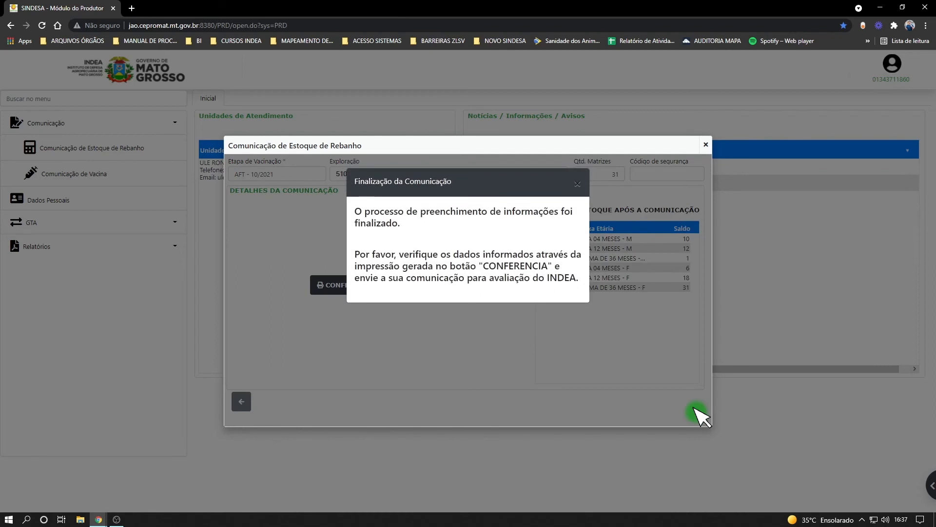
click(580, 182)
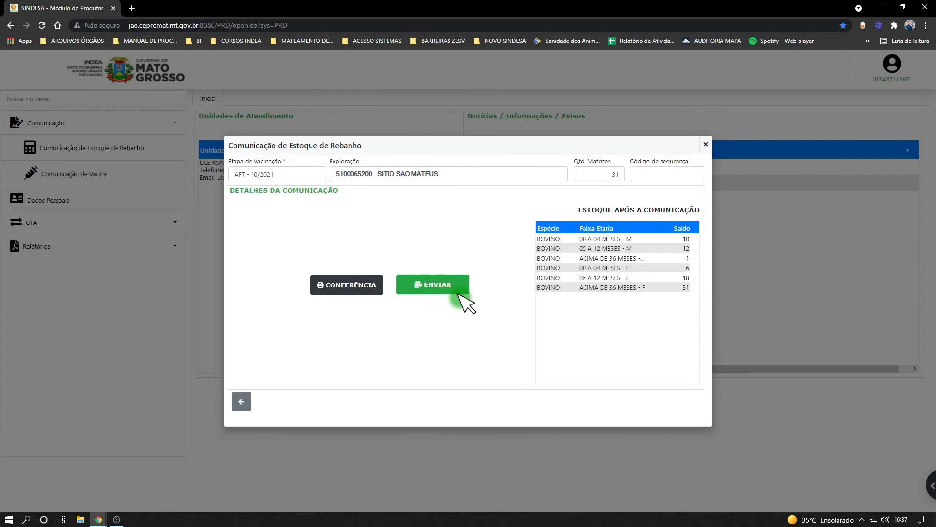
click(367, 292)
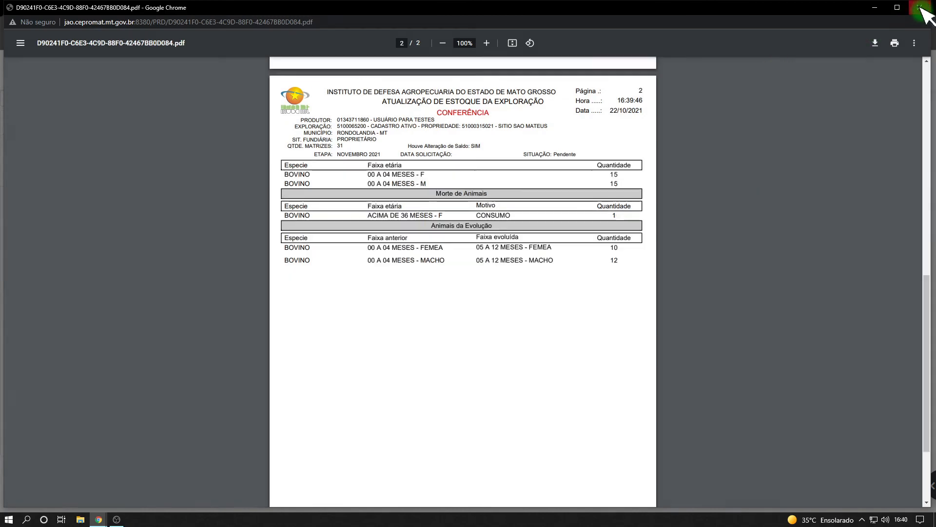
click(920, 8)
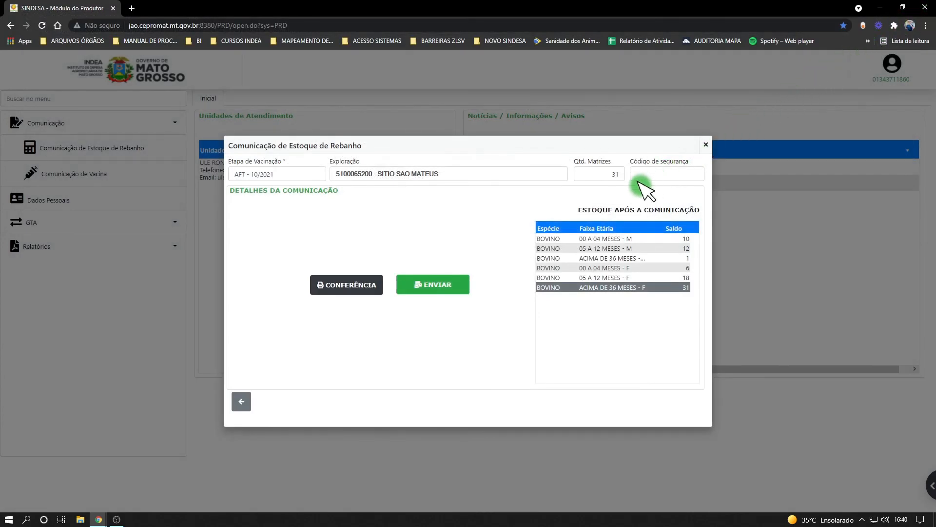
Step: Send the herd stock communication to INDEA for evaluation and confirm the submission
click(462, 289)
click(495, 301)
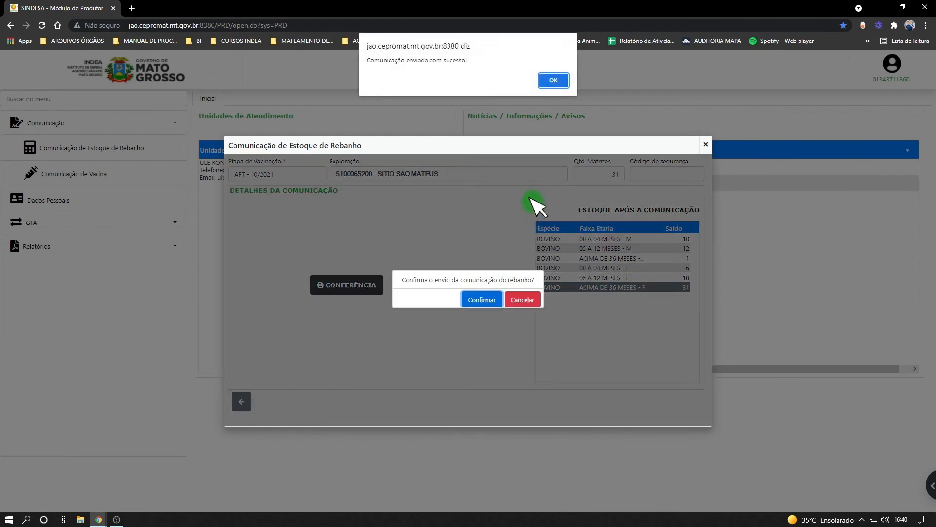
click(560, 81)
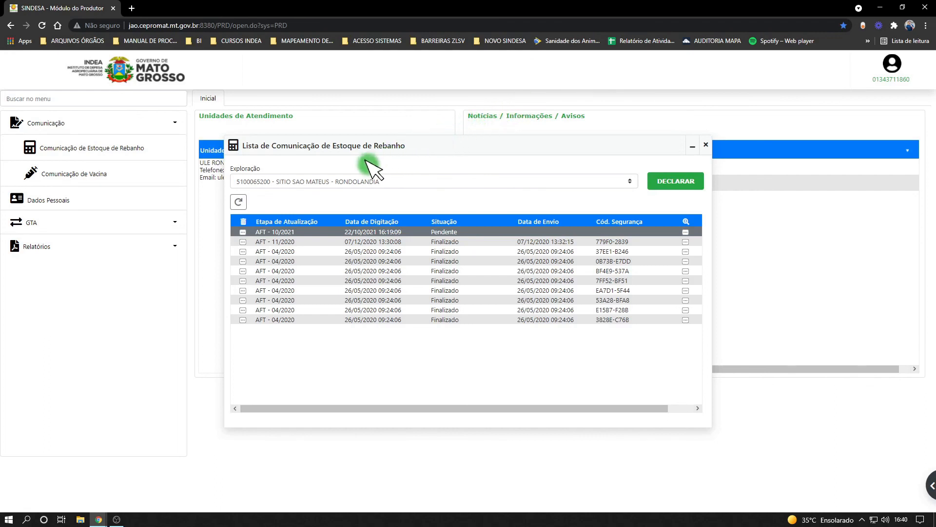
Step: Refresh the list of herd stock communications and open the details of the AFT - 10/2021 entry
click(239, 202)
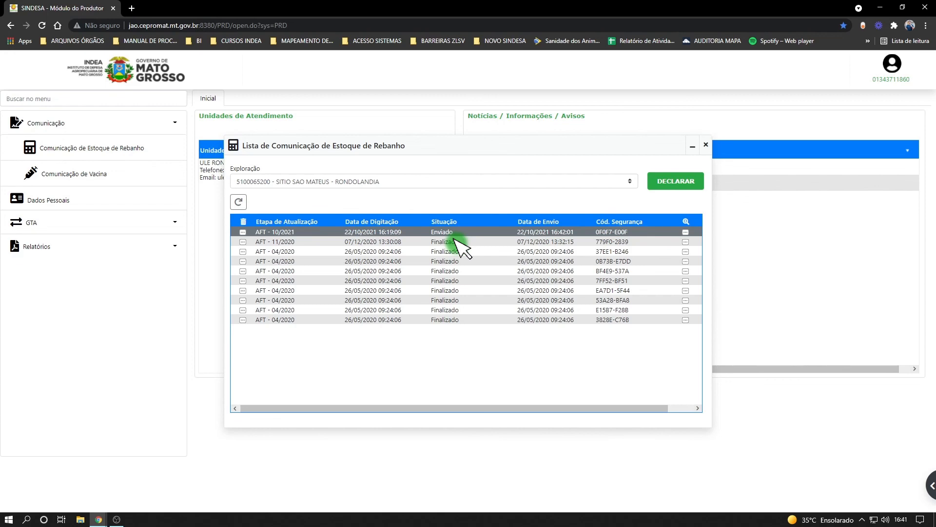
click(687, 232)
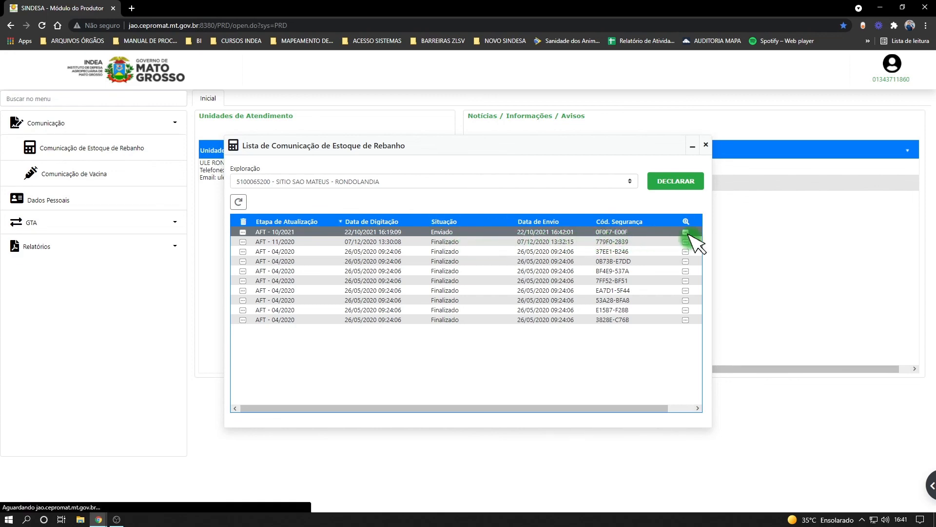